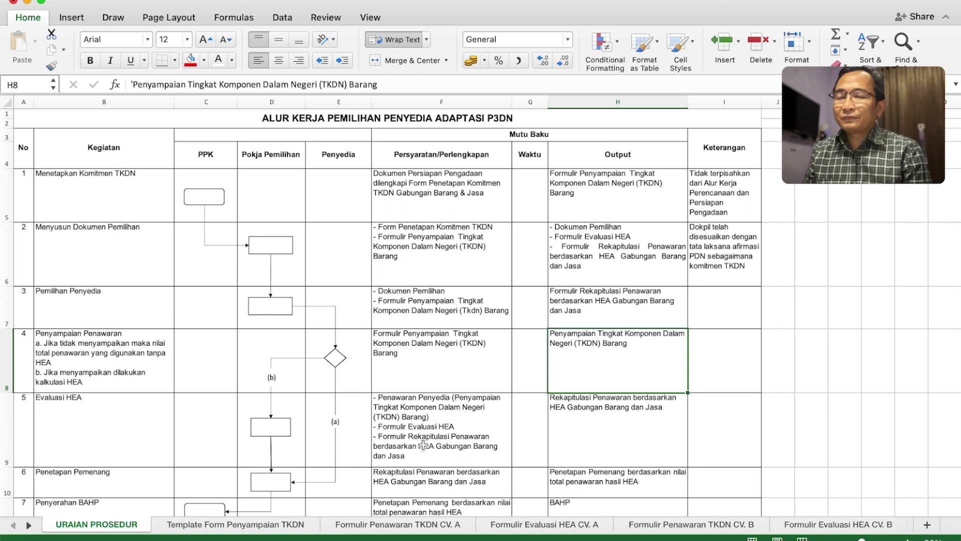
Step: Review the Evaluasi HEA requirements and the remaining stages of the workflow on the URAIAN PROSEDUR sheet
{"action": "left_click", "coordinate": [423, 445]}
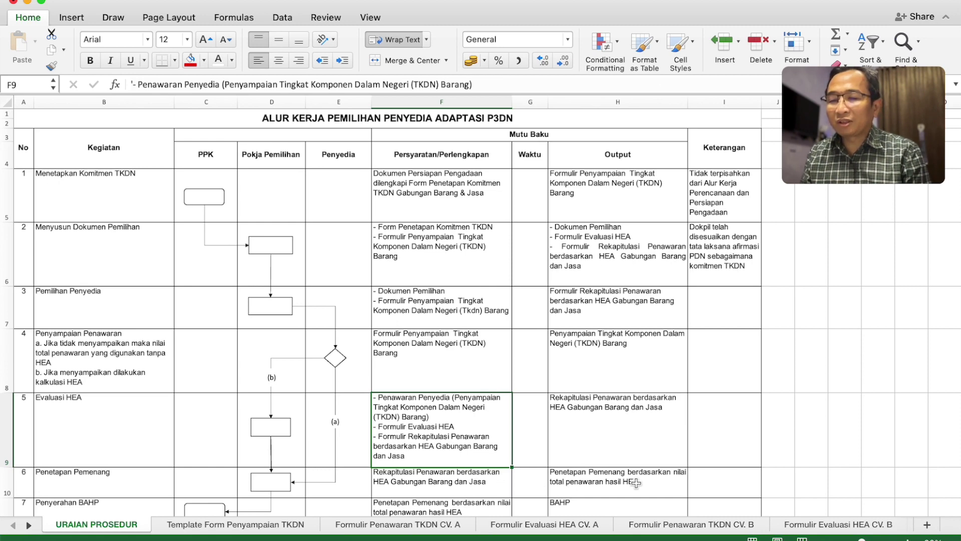
{"action": "scroll", "coordinate": [636, 482], "scroll_direction": "down", "scroll_amount": 2}
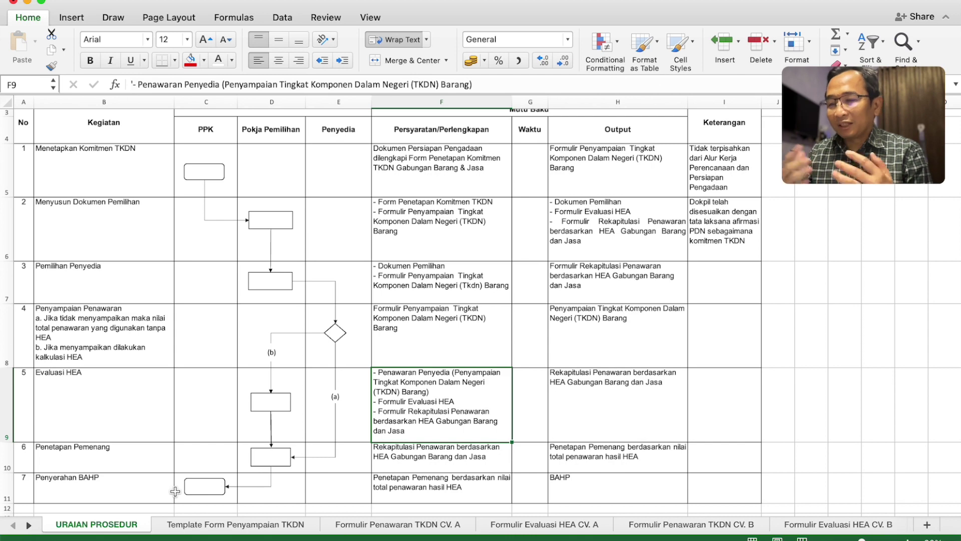
Step: Open the Template Form Penyampaian TKDN sheet and examine its participant name and work package fields
{"action": "left_click", "coordinate": [235, 526]}
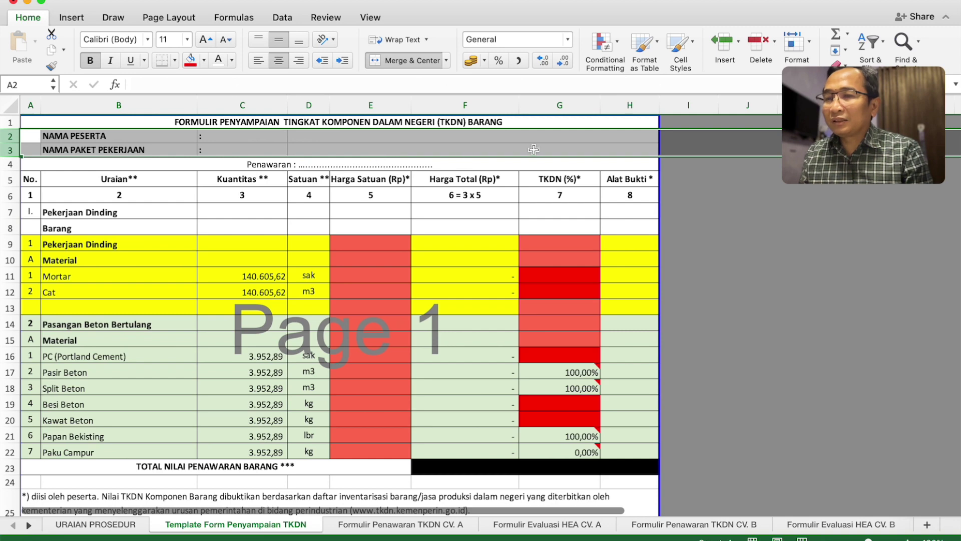
{"action": "left_click", "coordinate": [410, 151]}
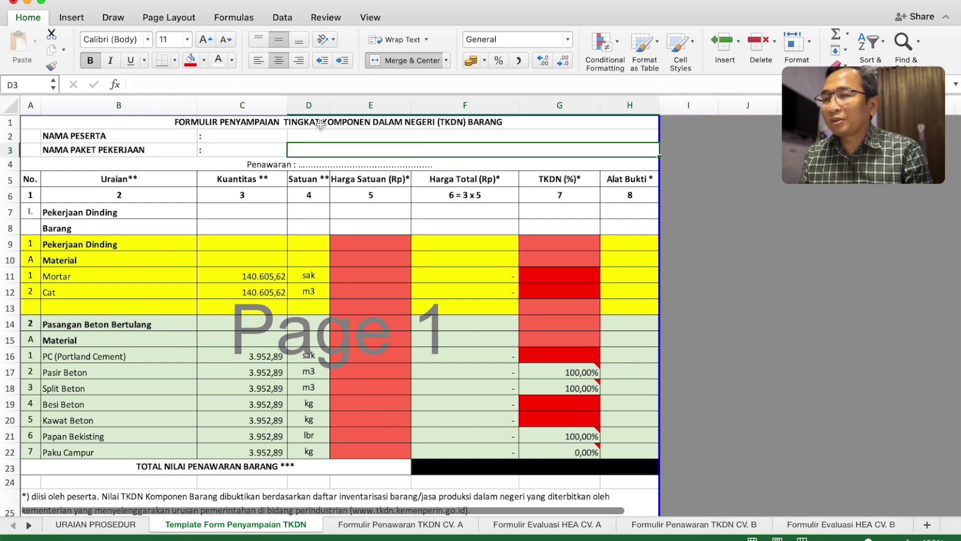
{"action": "left_click", "coordinate": [226, 135]}
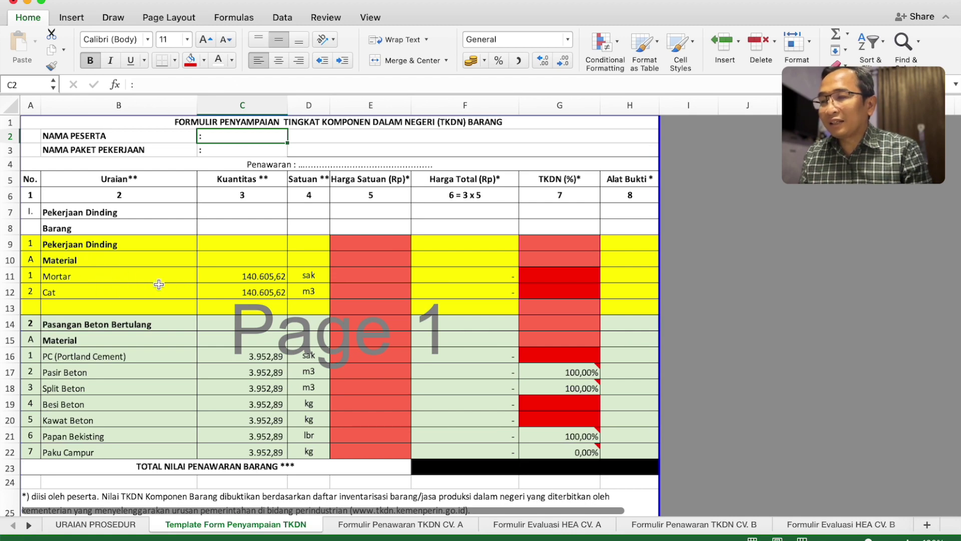
Step: Examine the prefilled Kuantitas values of the wall and reinforced concrete materials, from Mortar down to Paku Campur
{"action": "left_click", "coordinate": [229, 274]}
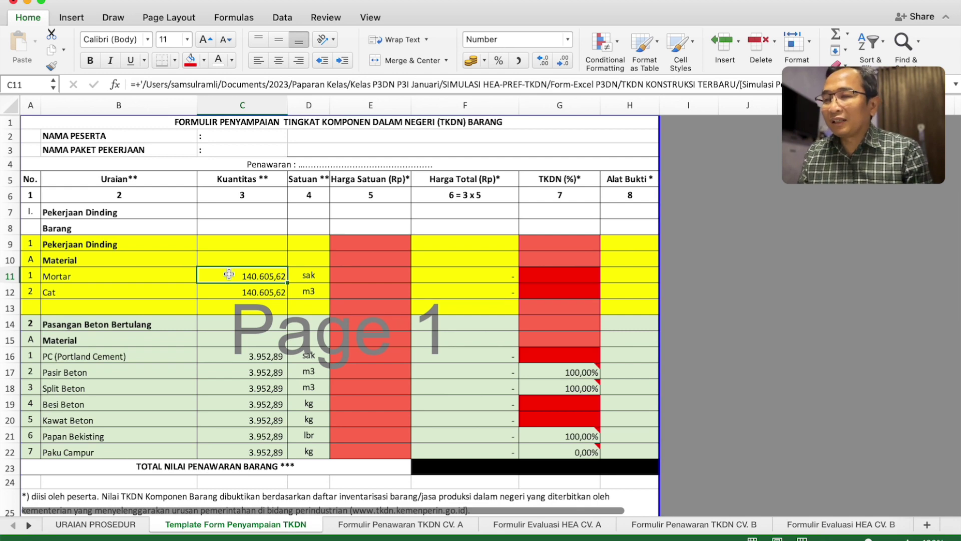
{"action": "key", "text": "shift+Down"}
{"action": "key", "text": "shift+Up"}
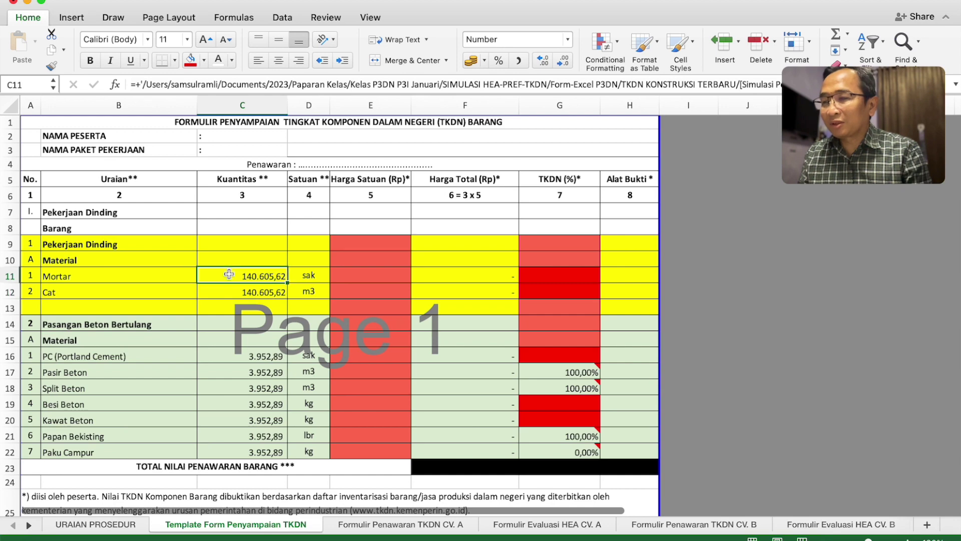
{"action": "key", "text": "Down"}
{"action": "key", "text": "Down"}
{"action": "key", "text": "Down"}
{"action": "key", "text": "Down"}
{"action": "key", "text": "Down"}
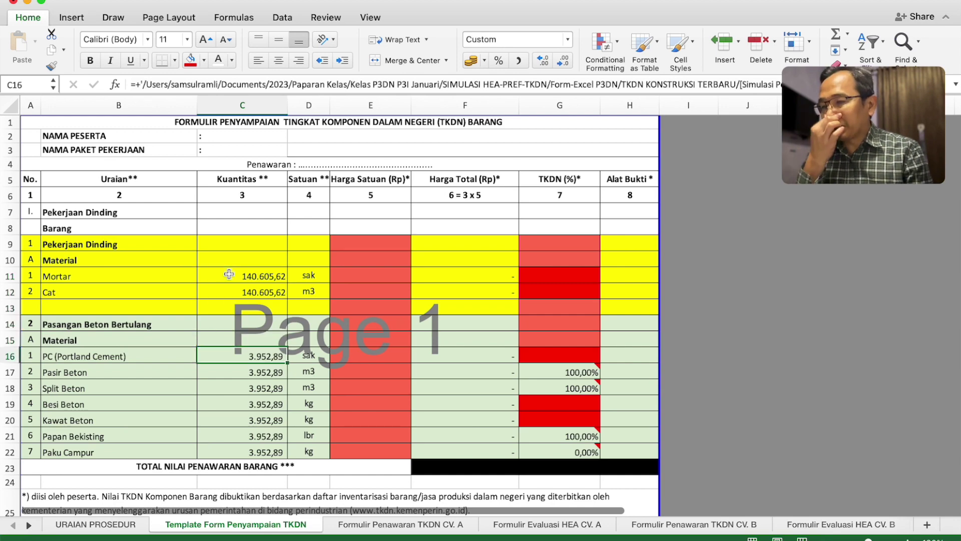
{"action": "key", "text": "Down"}
{"action": "key", "text": "Down"}
{"action": "key", "text": "Down"}
{"action": "key", "text": "Down"}
{"action": "key", "text": "Down"}
{"action": "key", "text": "Down"}
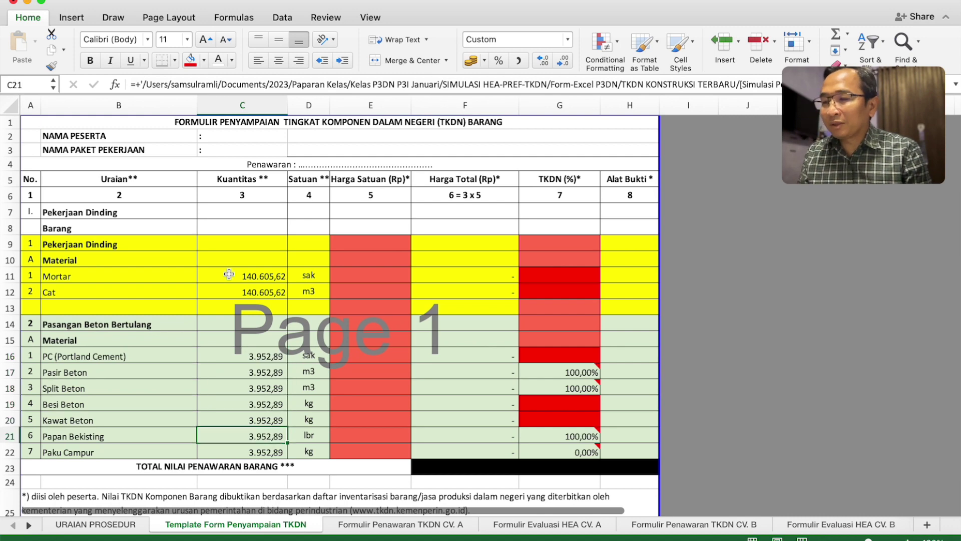
{"action": "key", "text": "Up"}
{"action": "key", "text": "Up"}
{"action": "key", "text": "Up"}
{"action": "key", "text": "Up"}
{"action": "key", "text": "Up"}
{"action": "key", "text": "Up"}
{"action": "key", "text": "Up"}
{"action": "key", "text": "Up"}
{"action": "key", "text": "Up"}
{"action": "key", "text": "Up"}
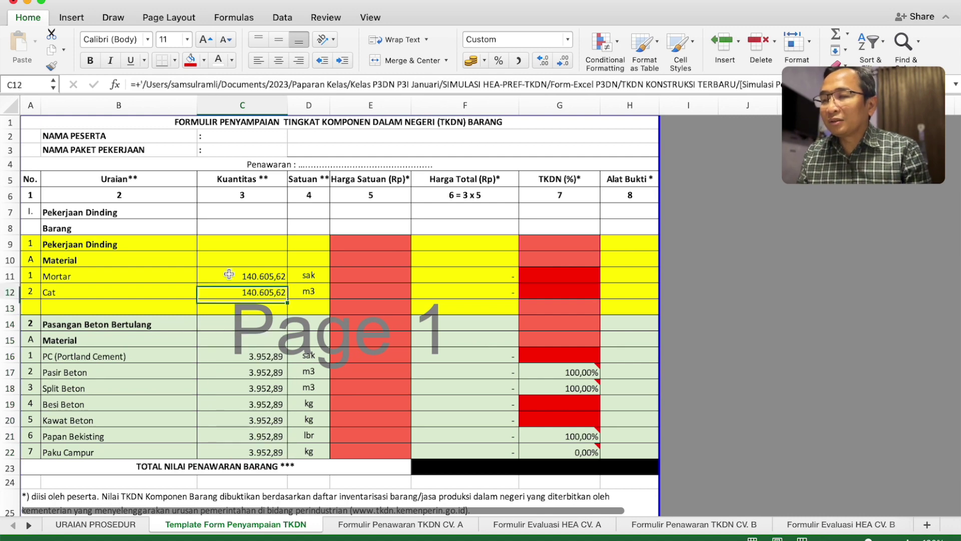
{"action": "key", "text": "Up"}
{"action": "key", "text": "Up"}
{"action": "key", "text": "Down"}
{"action": "key", "text": "Down"}
{"action": "key", "text": "Down"}
{"action": "key", "text": "Down"}
{"action": "key", "text": "Down"}
{"action": "key", "text": "Down"}
{"action": "key", "text": "Down"}
{"action": "key", "text": "Down"}
{"action": "key", "text": "Down"}
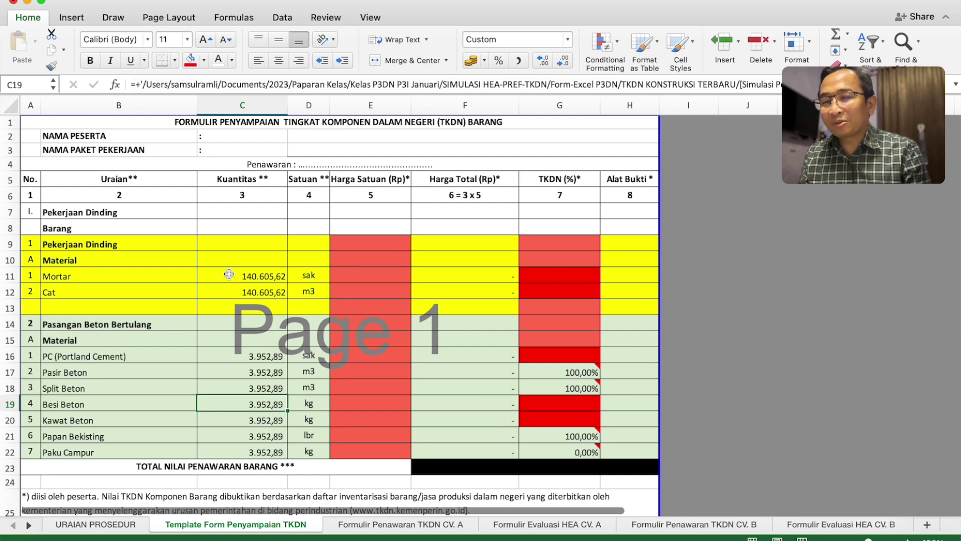
{"action": "key", "text": "Down"}
{"action": "key", "text": "Down"}
{"action": "key", "text": "Down"}
{"action": "key", "text": "Up"}
{"action": "key", "text": "Up"}
{"action": "key", "text": "Up"}
{"action": "key", "text": "Up"}
{"action": "key", "text": "Up"}
{"action": "key", "text": "Up"}
{"action": "key", "text": "Up"}
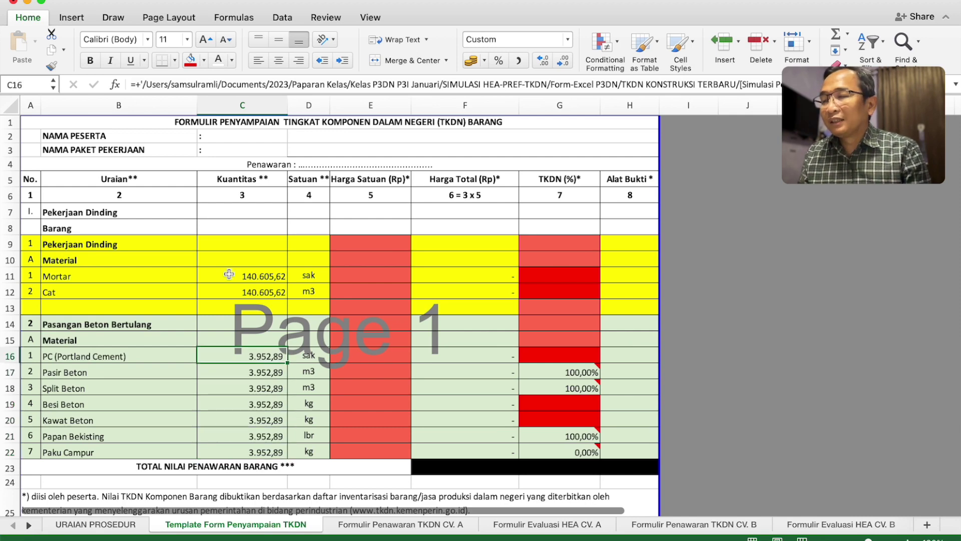
Step: Check the material descriptions, quantities and units in the template against each other, from Mortar to Kawat Beton
{"action": "key", "text": "Left"}
{"action": "key", "text": "Left"}
{"action": "key", "text": "Right"}
{"action": "key", "text": "Right"}
{"action": "key", "text": "Up"}
{"action": "key", "text": "Up"}
{"action": "key", "text": "Up"}
{"action": "key", "text": "Up"}
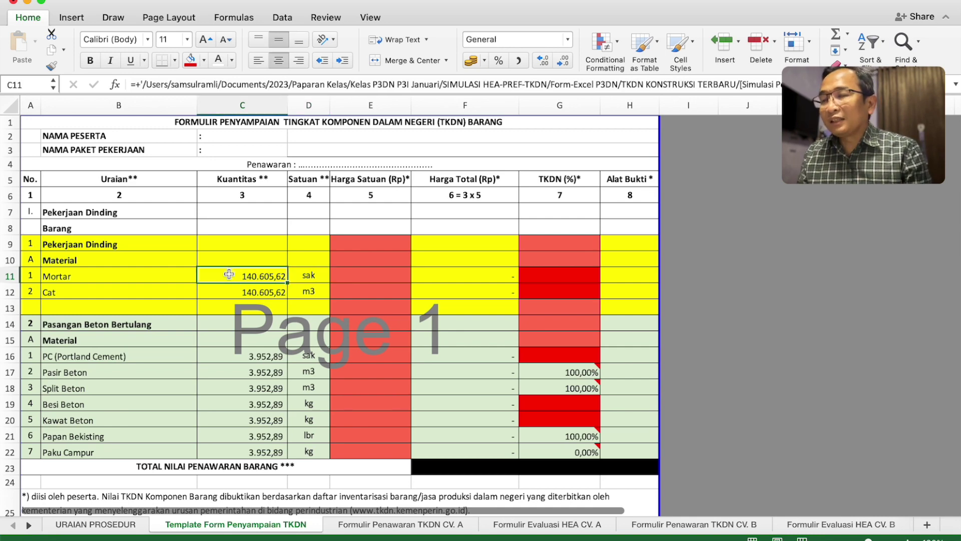
{"action": "key", "text": "Down"}
{"action": "key", "text": "Down"}
{"action": "key", "text": "Down"}
{"action": "key", "text": "Down"}
{"action": "key", "text": "Down"}
{"action": "key", "text": "Down"}
{"action": "key", "text": "Down"}
{"action": "key", "text": "Down"}
{"action": "key", "text": "Down"}
{"action": "key", "text": "Down"}
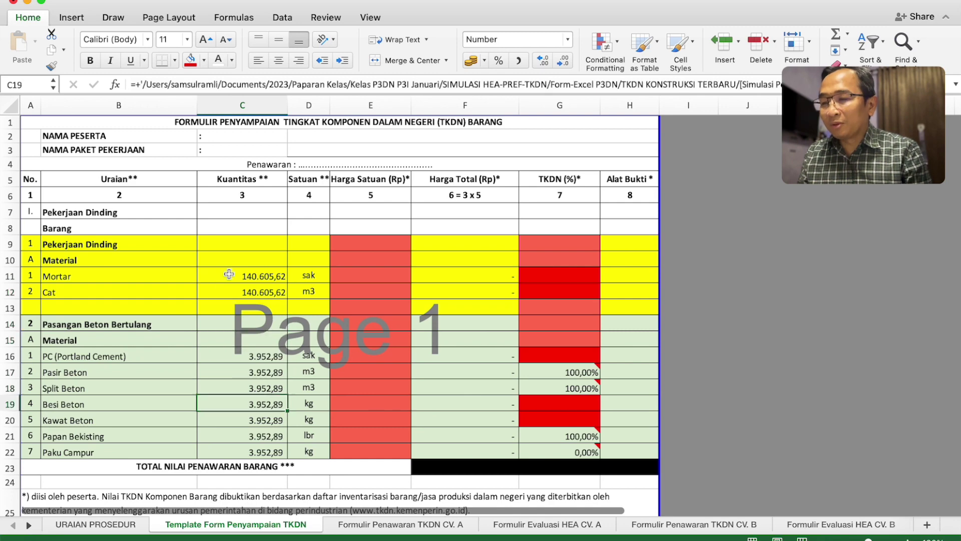
{"action": "key", "text": "Down"}
{"action": "key", "text": "Up"}
{"action": "key", "text": "Up"}
{"action": "key", "text": "Up"}
{"action": "key", "text": "Up"}
{"action": "key", "text": "Up"}
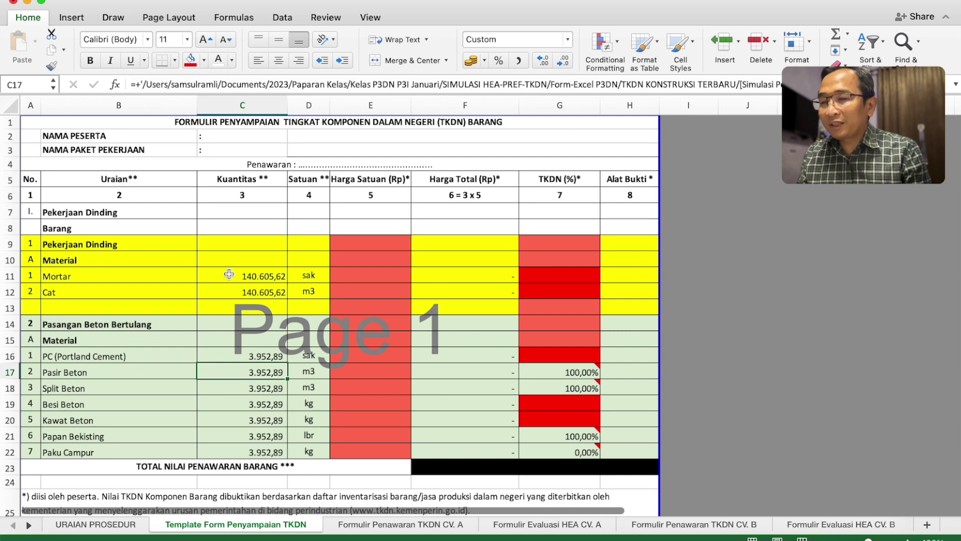
Step: Read the comments on the prefilled TKDN (%) cells of Pasir Beton, Split Beton, Papan Bekisting and Paku Campur
{"action": "key", "text": "Right"}
{"action": "key", "text": "Right"}
{"action": "key", "text": "Right"}
{"action": "key", "text": "Right"}
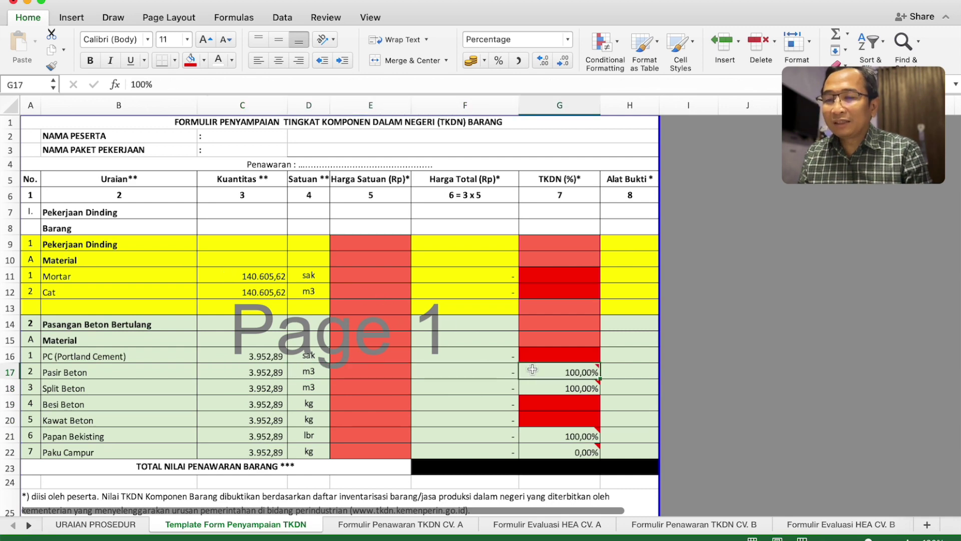
{"action": "mouse_move", "coordinate": [564, 377]}
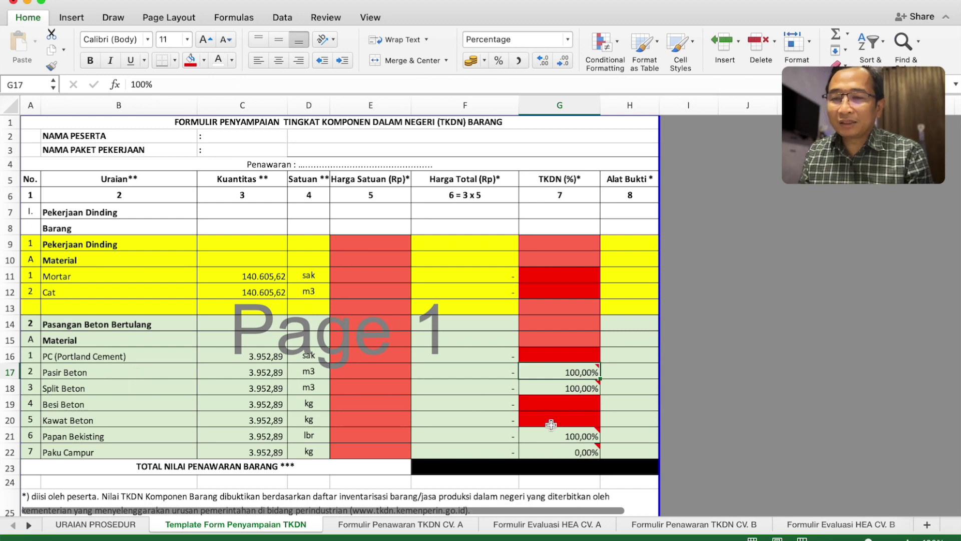
{"action": "mouse_move", "coordinate": [547, 392]}
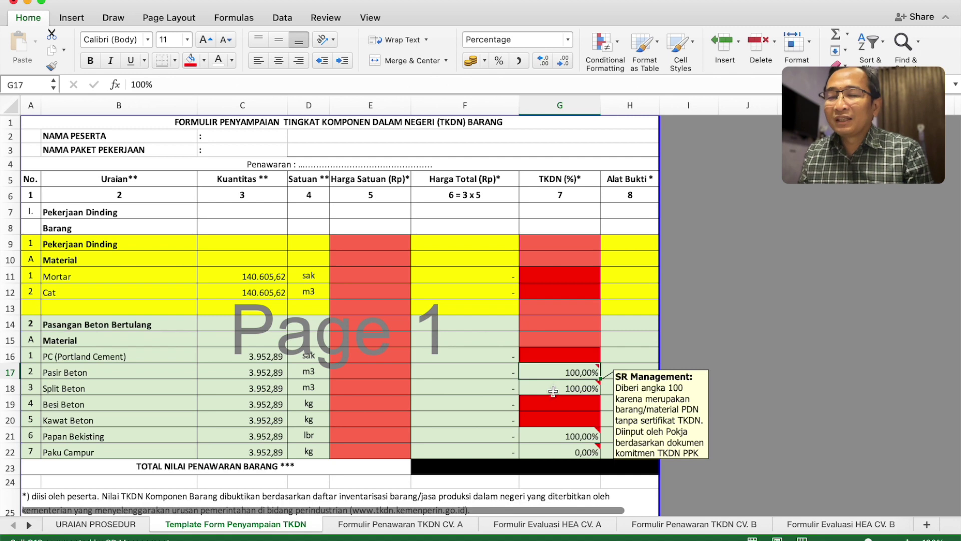
{"action": "mouse_move", "coordinate": [558, 435]}
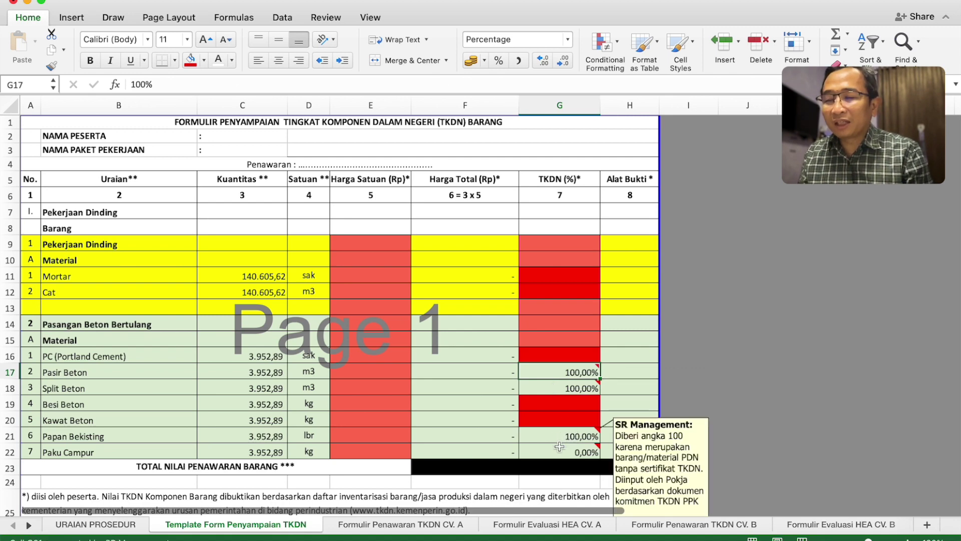
{"action": "mouse_move", "coordinate": [560, 454]}
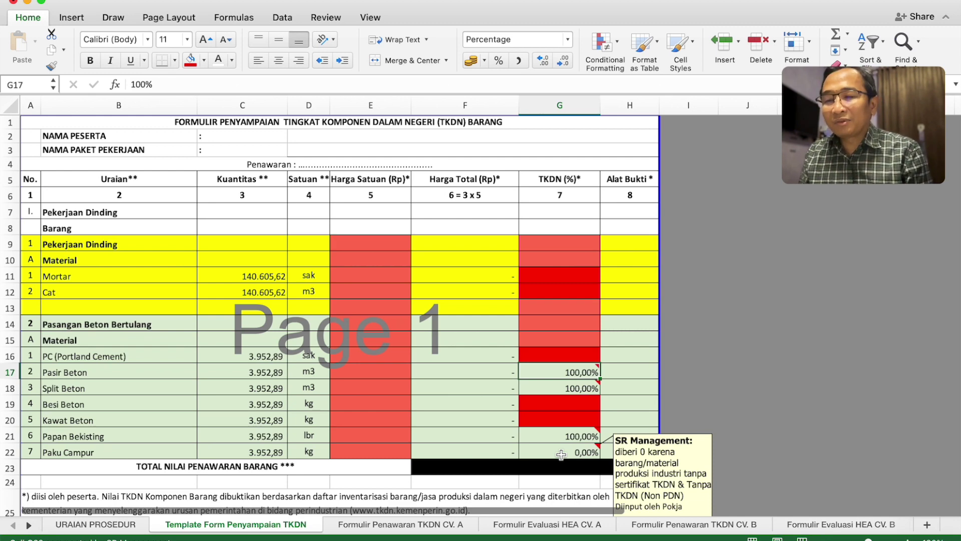
Step: Compare the TKDN (%) entries in the template between Pasir Beton and Paku Campur
{"action": "key", "text": "Up"}
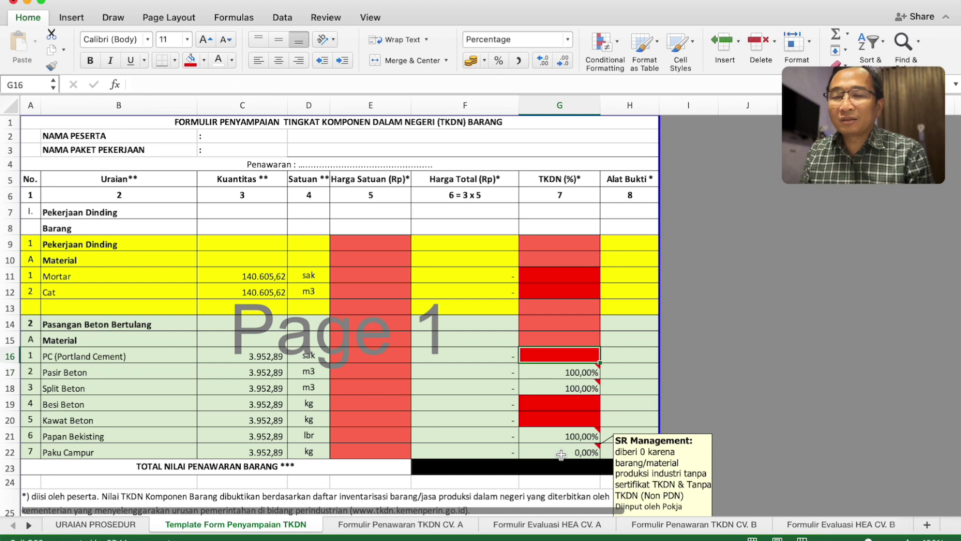
{"action": "left_click", "coordinate": [575, 450]}
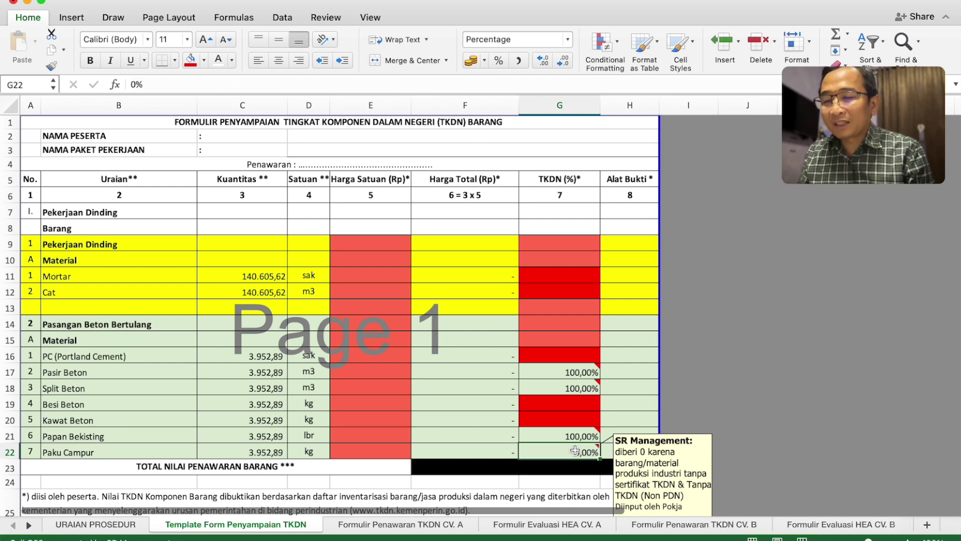
{"action": "key", "text": "Up"}
{"action": "key", "text": "Up"}
{"action": "key", "text": "Up"}
{"action": "key", "text": "Up"}
{"action": "key", "text": "Up"}
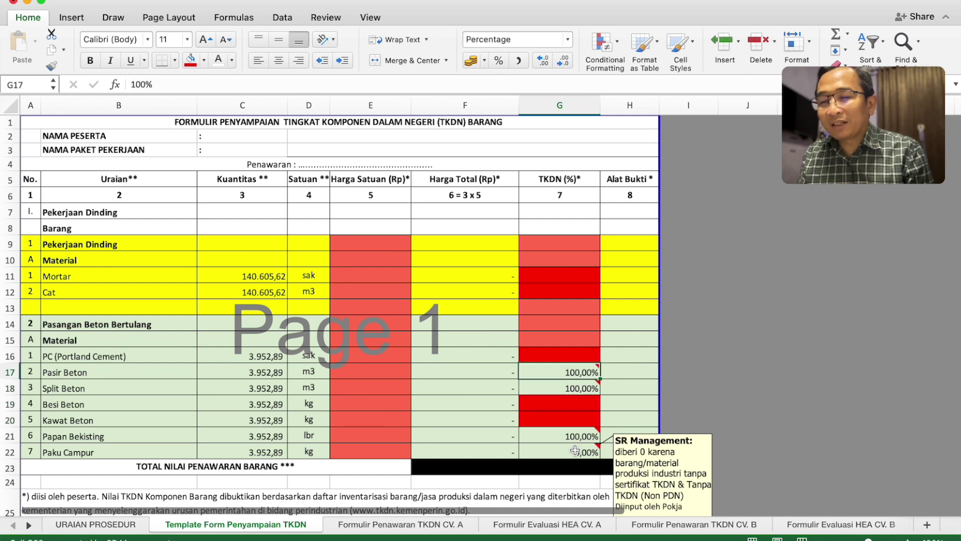
{"action": "key", "text": "Down"}
{"action": "key", "text": "Down"}
{"action": "key", "text": "Down"}
{"action": "key", "text": "Down"}
{"action": "key", "text": "Down"}
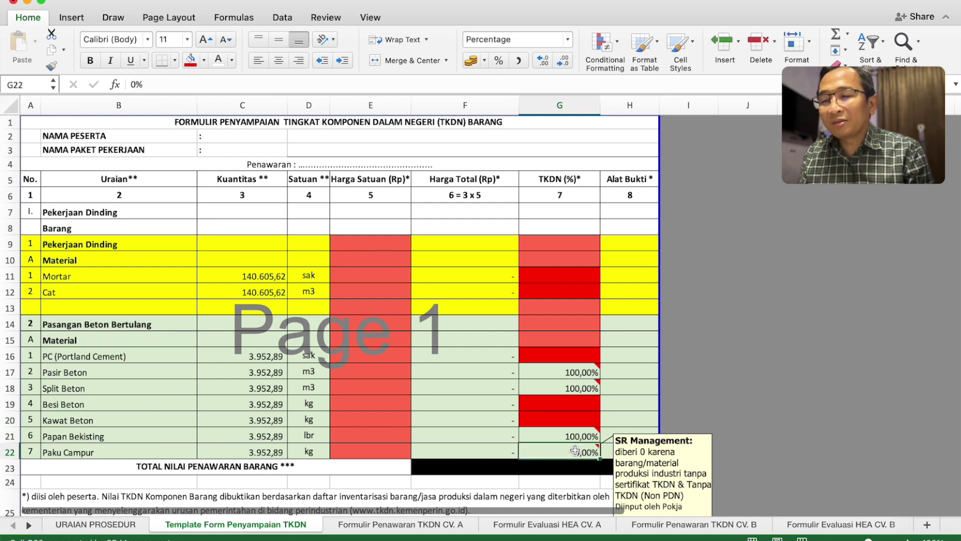
Step: Examine the empty red TKDN (%) cells for Mortar, Cat, PC (Portland Cement), Besi Beton and Kawat Beton
{"action": "key", "text": "Up"}
{"action": "key", "text": "Up"}
{"action": "key", "text": "Up"}
{"action": "key", "text": "Up"}
{"action": "key", "text": "Up"}
{"action": "key", "text": "Up"}
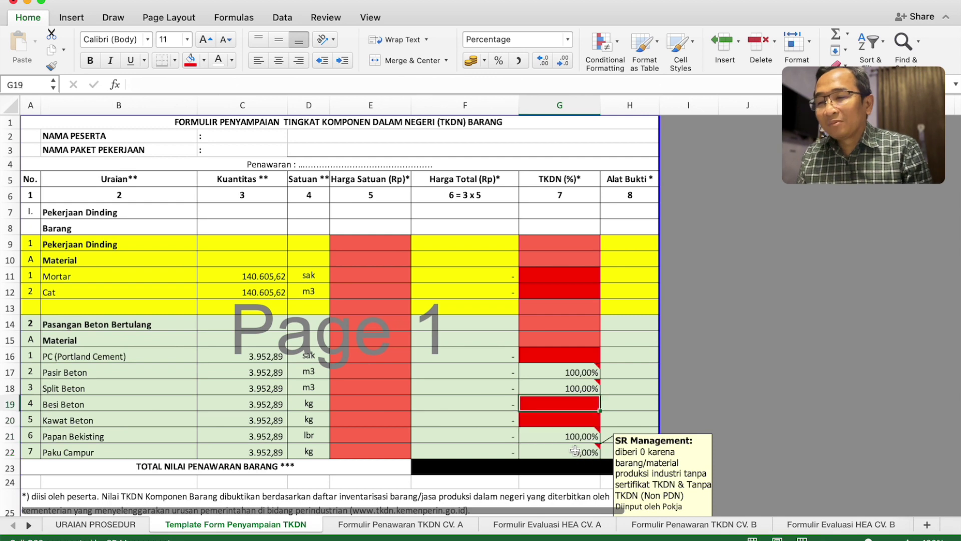
{"action": "key", "text": "Up"}
{"action": "key", "text": "Up"}
{"action": "key", "text": "Up"}
{"action": "key", "text": "Up"}
{"action": "key", "text": "Up"}
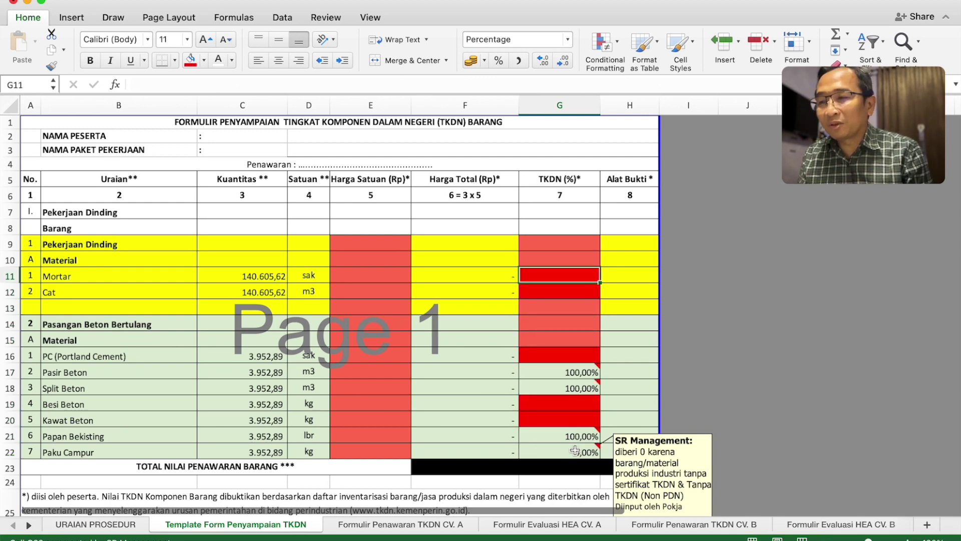
{"action": "key", "text": "Down"}
{"action": "key", "text": "Down"}
{"action": "key", "text": "Down"}
{"action": "key", "text": "Down"}
{"action": "key", "text": "Down"}
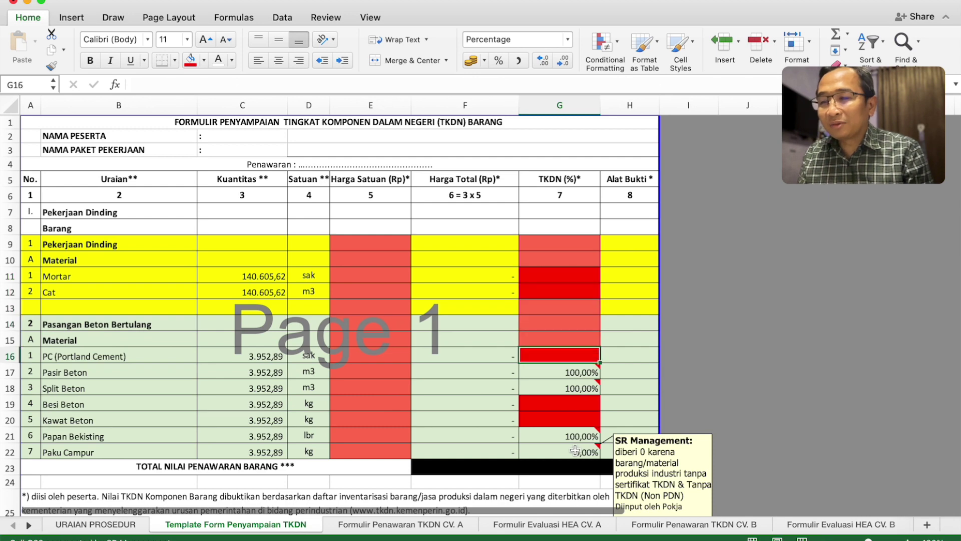
{"action": "key", "text": "Down"}
{"action": "key", "text": "Down"}
{"action": "key", "text": "Down"}
{"action": "key", "text": "Down"}
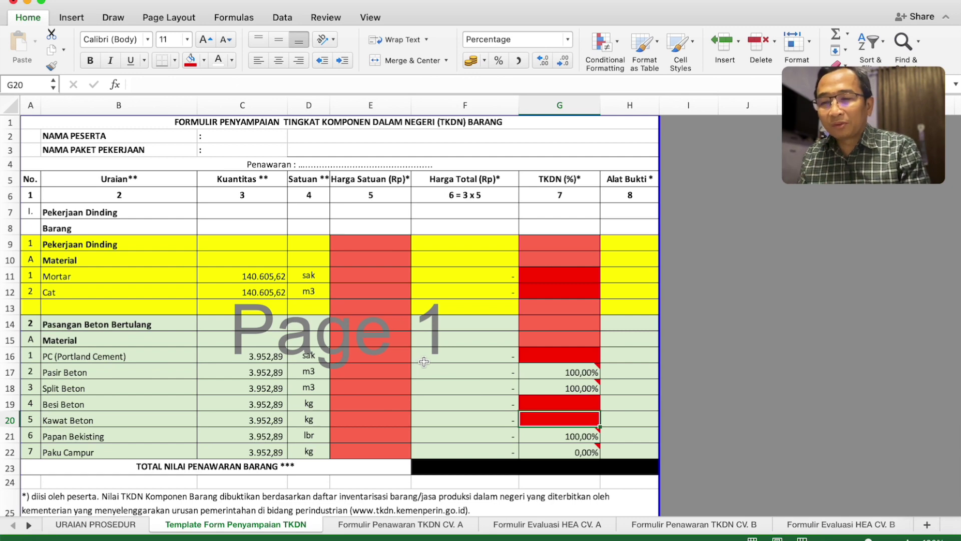
Step: Clear the "Penawaran" line in row 4 of the Formulir Penawaran TKDN CV. A sheet
{"action": "left_click", "coordinate": [433, 526]}
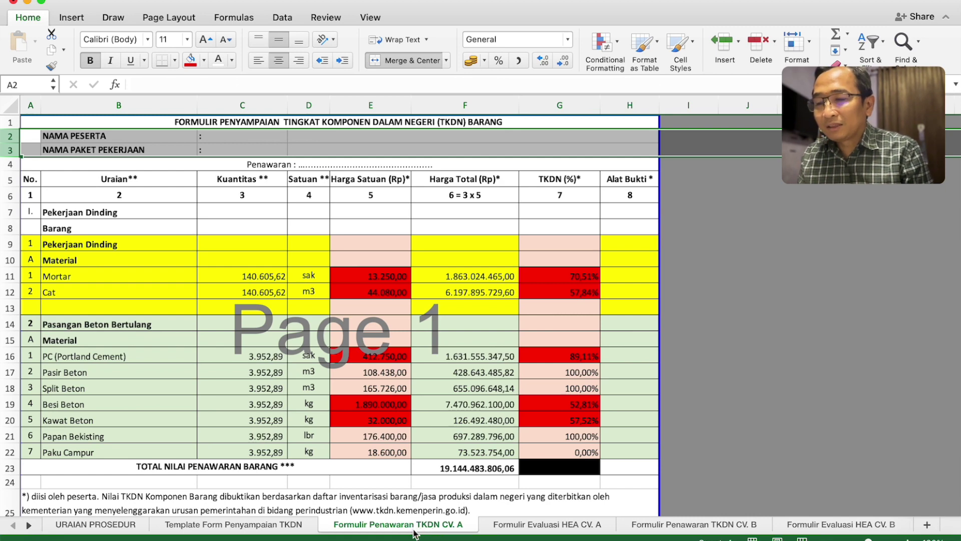
{"action": "left_click", "coordinate": [314, 164]}
{"action": "key", "text": "Delete"}
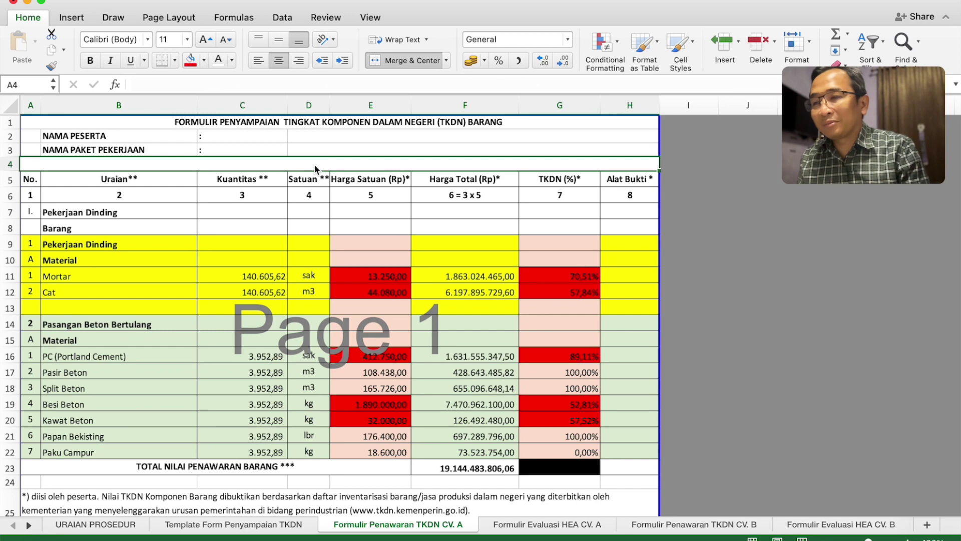
{"action": "left_click", "coordinate": [371, 495]}
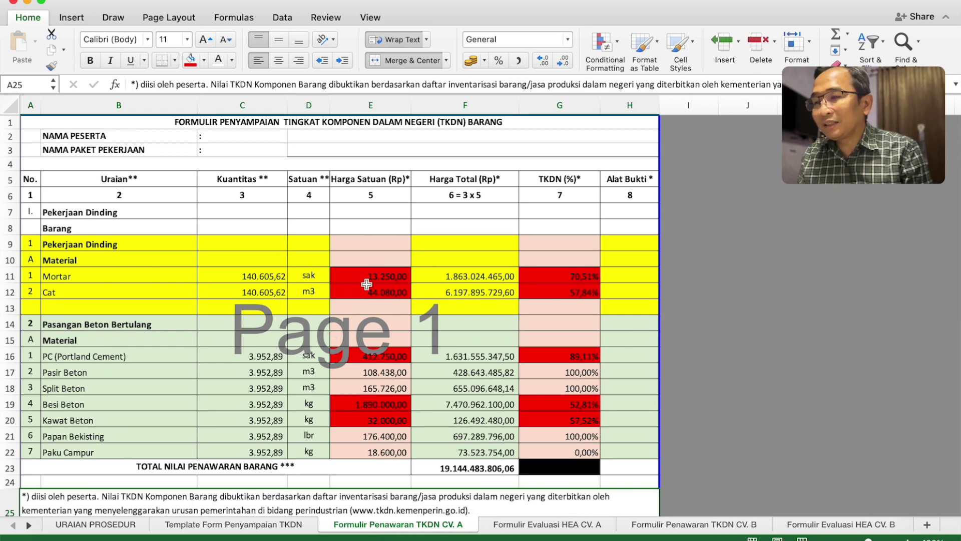
Step: Examine CV. A's offered unit prices in the Harga Satuan (Rp) column, from Mortar down to PC (Portland Cement)
{"action": "left_click", "coordinate": [380, 276]}
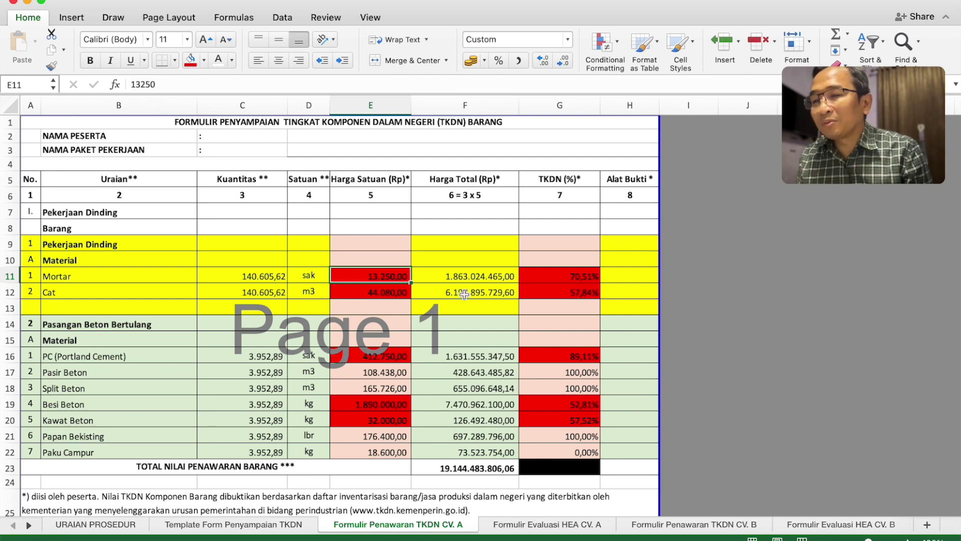
{"action": "key", "text": "Down"}
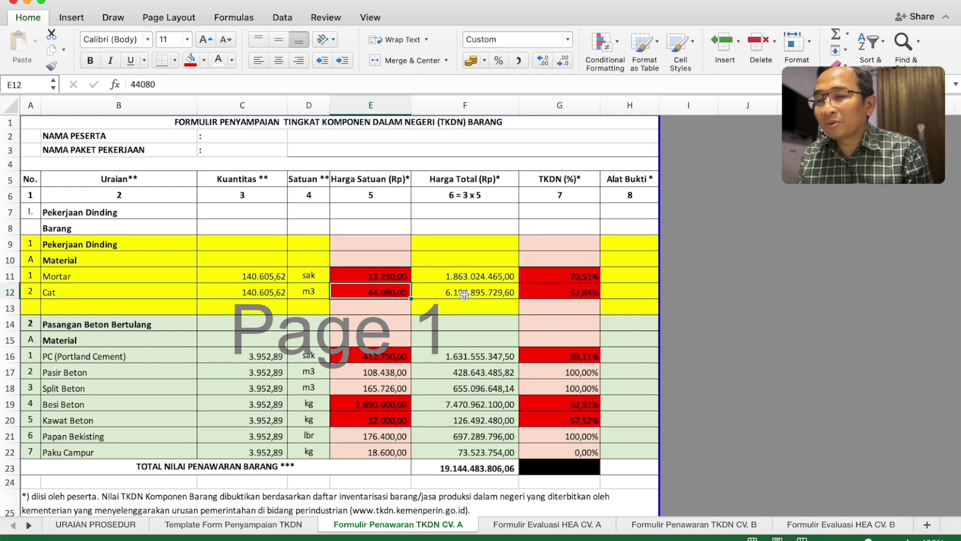
{"action": "key", "text": "Down"}
{"action": "key", "text": "Down"}
{"action": "key", "text": "Down"}
{"action": "key", "text": "Down"}
{"action": "key", "text": "Down"}
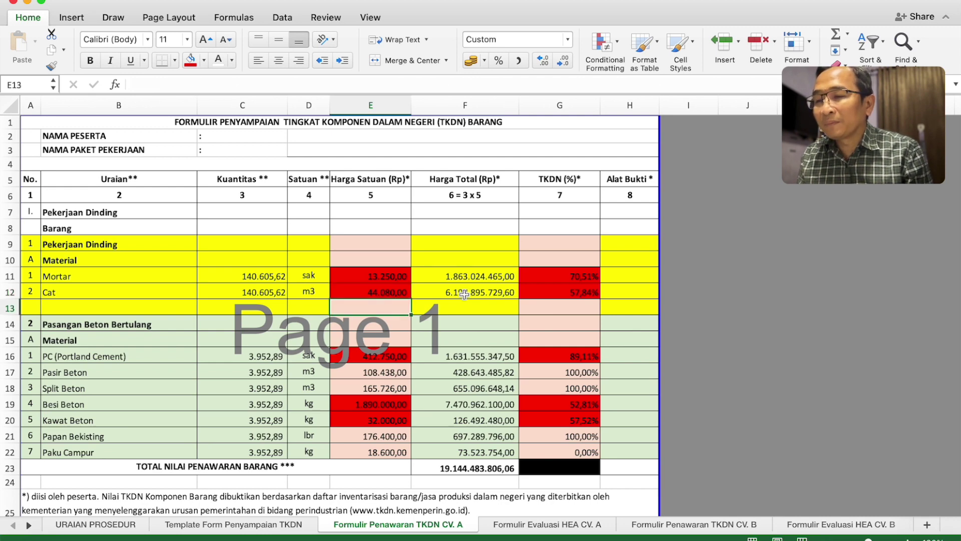
{"action": "key", "text": "Up"}
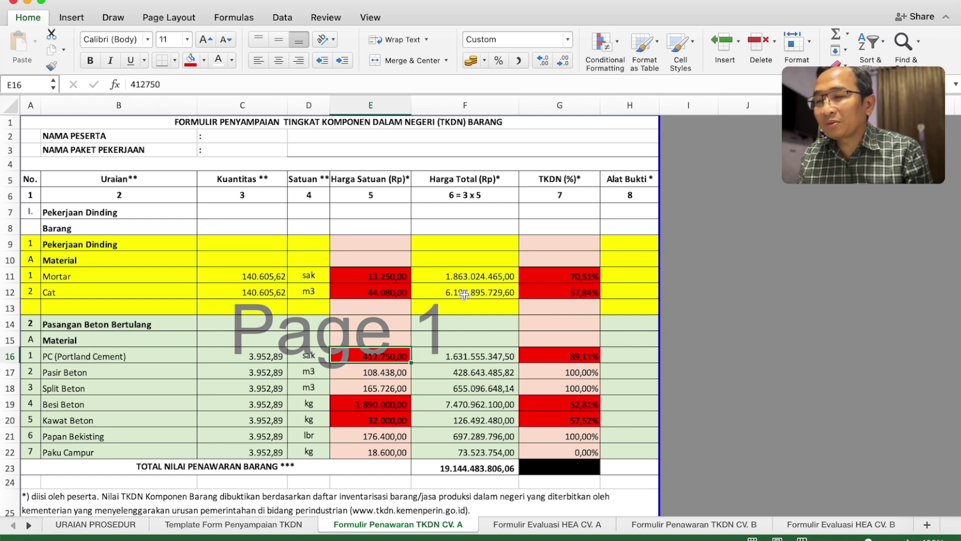
Step: Examine CV. A's offered unit prices for Besi Beton and Kawat Beton in the Harga Satuan (Rp) column
{"action": "key", "text": "Down"}
{"action": "key", "text": "Down"}
{"action": "key", "text": "Down"}
{"action": "key", "text": "Down"}
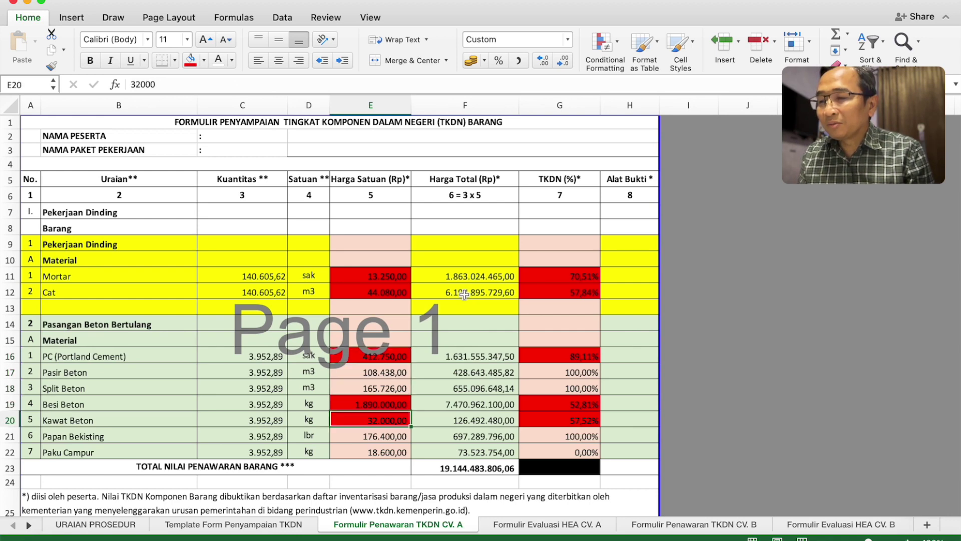
{"action": "key", "text": "Up"}
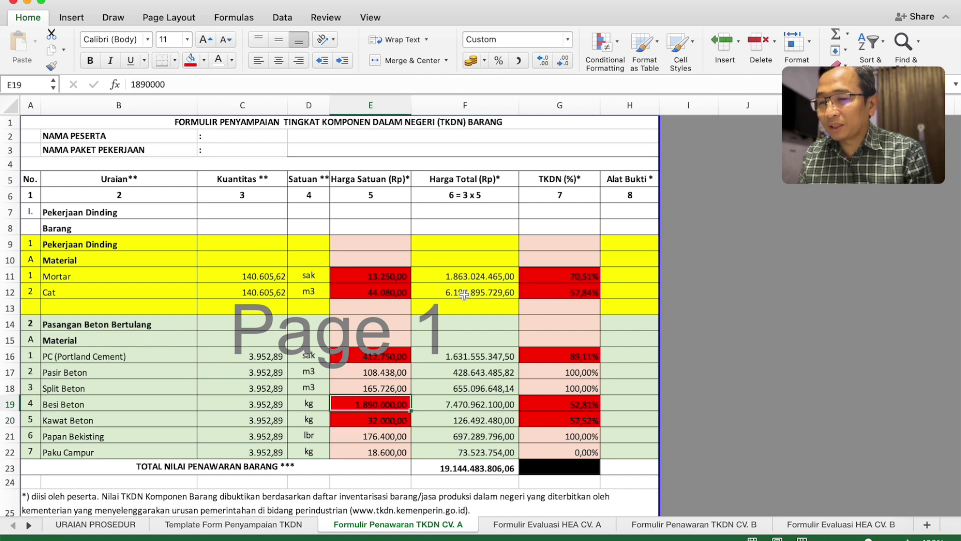
{"action": "key", "text": "Down"}
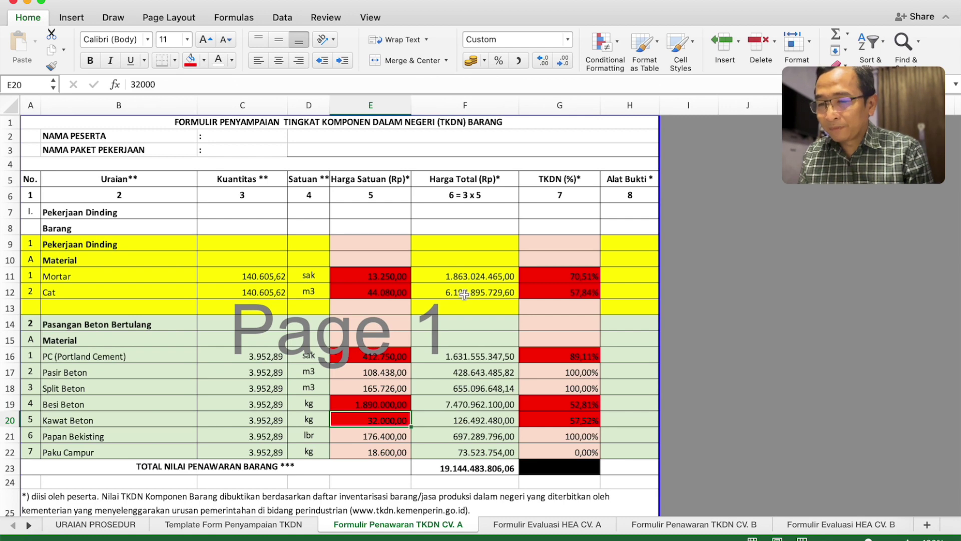
{"action": "key", "text": "Right"}
{"action": "key", "text": "Left"}
{"action": "key", "text": "Up"}
{"action": "key", "text": "Up"}
{"action": "key", "text": "Up"}
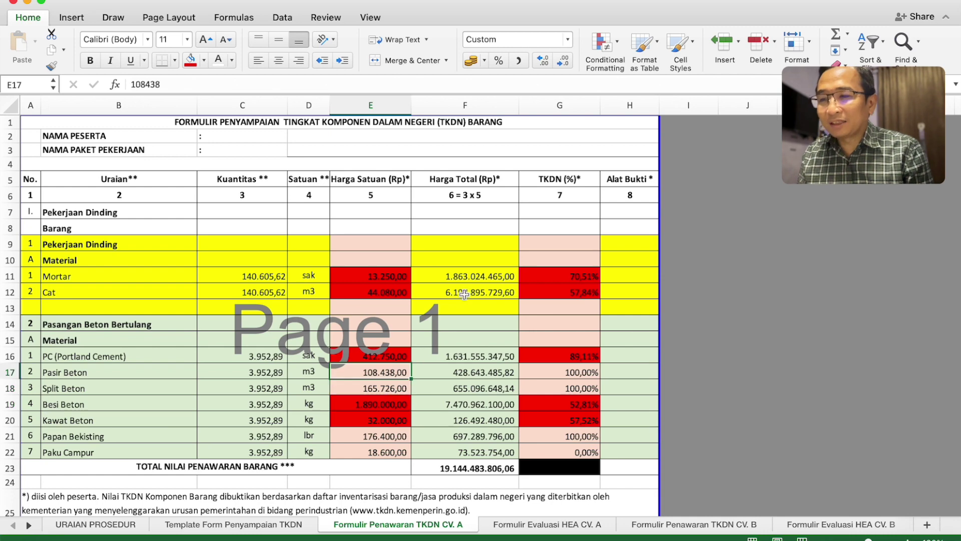
Step: Examine the Harga Total (Rp) formulas and TKDN (%) entries from Pasir Beton up to Mortar, ending at Mortar's Alat Bukti cell
{"action": "key", "text": "Right"}
{"action": "key", "text": "Right"}
{"action": "key", "text": "Left"}
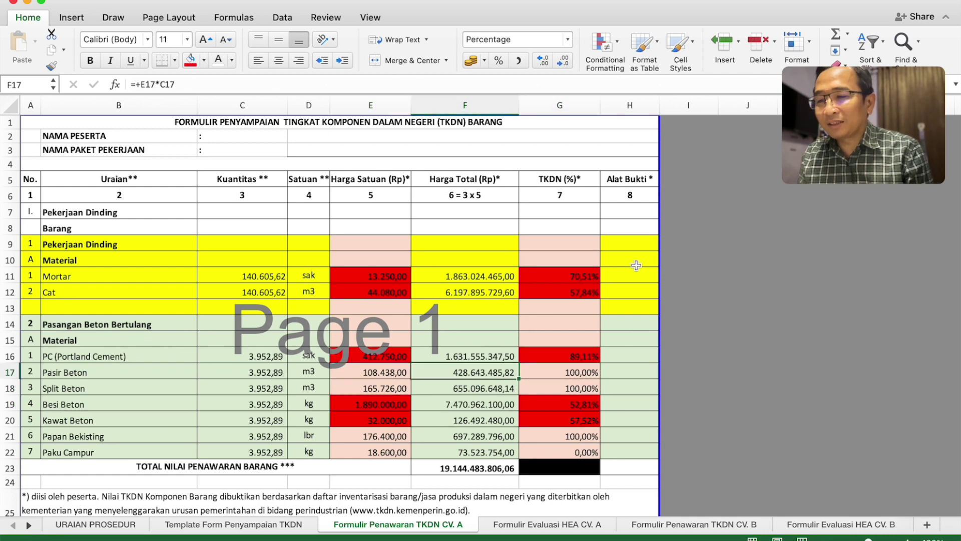
{"action": "key", "text": "Up"}
{"action": "key", "text": "Up"}
{"action": "key", "text": "Up"}
{"action": "key", "text": "Up"}
{"action": "key", "text": "Up"}
{"action": "key", "text": "Up"}
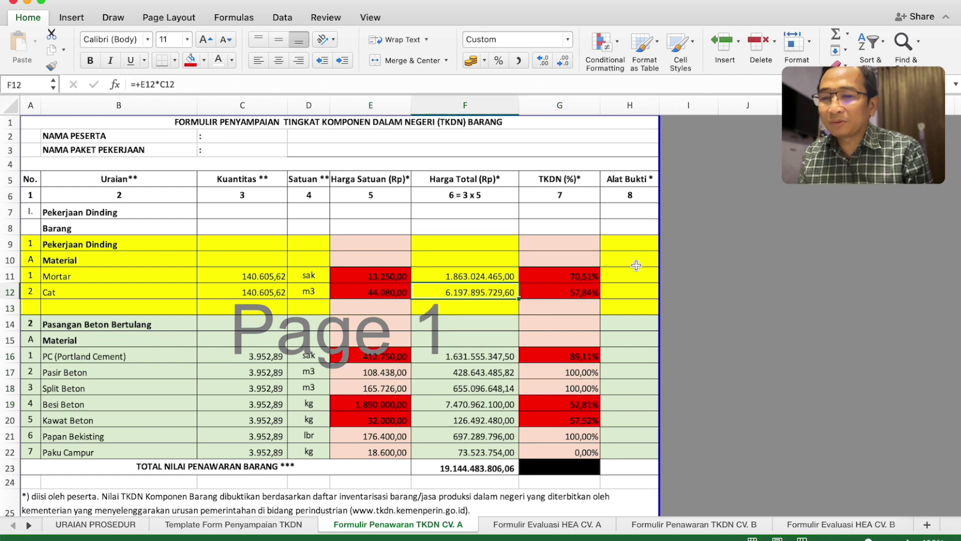
{"action": "key", "text": "Right"}
{"action": "key", "text": "Right"}
{"action": "key", "text": "Left"}
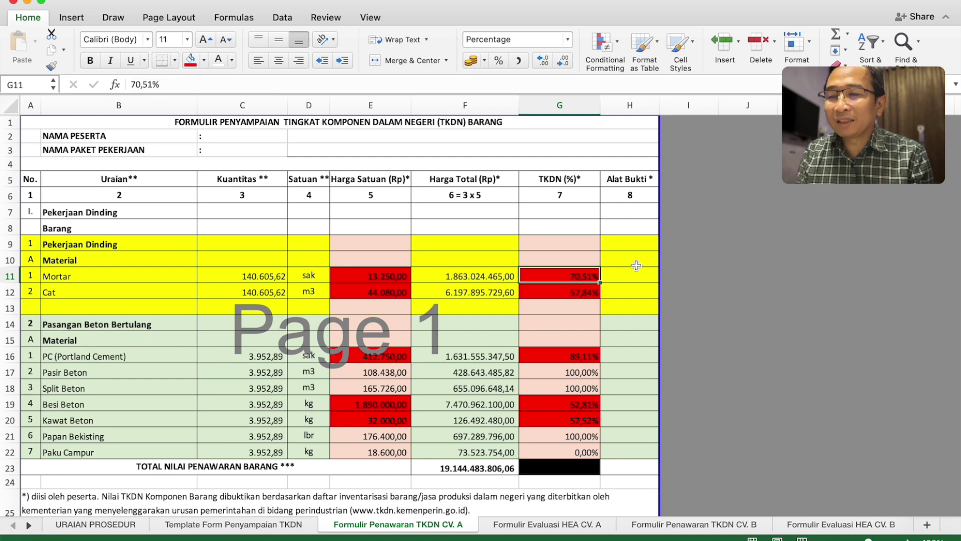
{"action": "key", "text": "Right"}
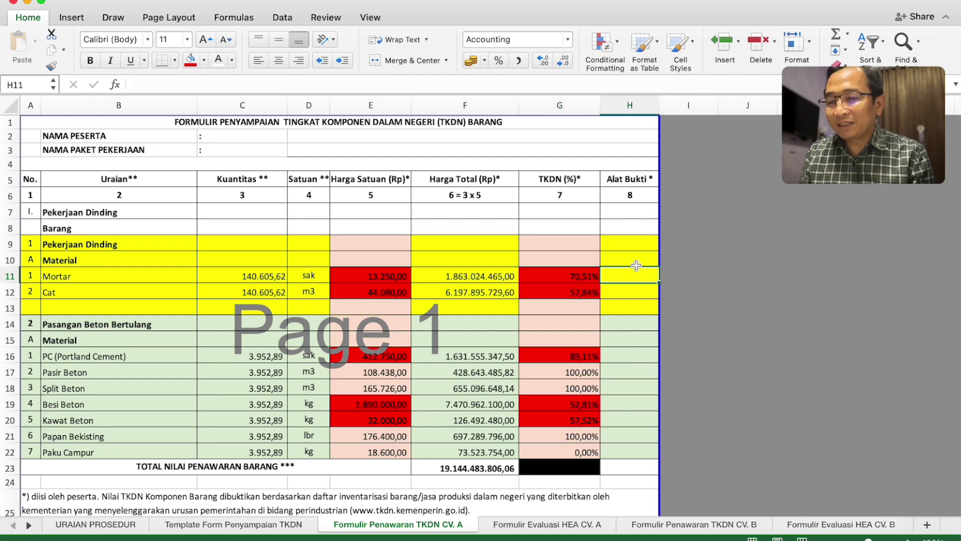
{"action": "type", "text": "sertifik"}
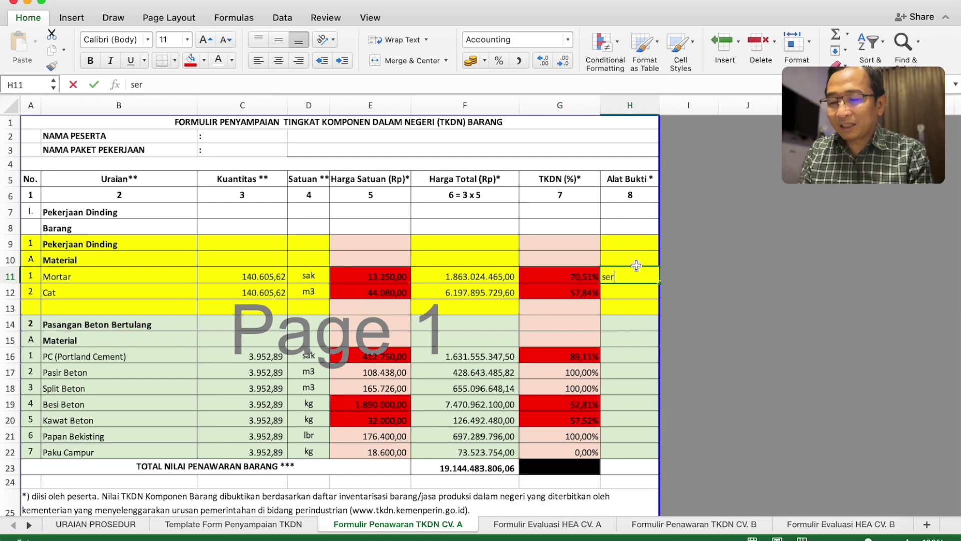
{"action": "key", "text": "BackSpace"}
{"action": "key", "text": "BackSpace"}
{"action": "key", "text": "BackSpace"}
{"action": "key", "text": "BackSpace"}
{"action": "key", "text": "BackSpace"}
{"action": "key", "text": "BackSpace"}
{"action": "key", "text": "BackSpace"}
{"action": "key", "text": "BackSpace"}
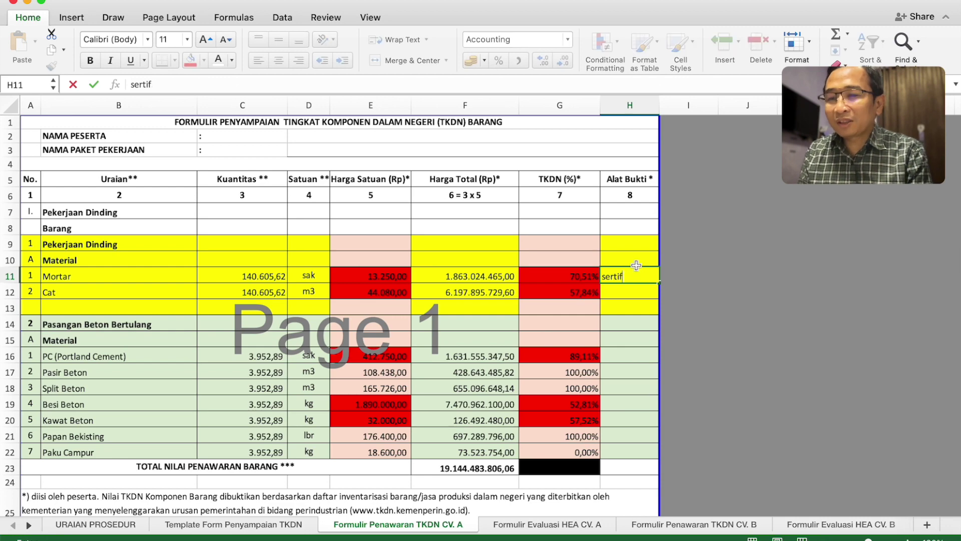
Step: Enter "No. Sertifikat TKDN dari merk yg diusulkan" as the Alat Bukti for Mortar
{"action": "type", "text": "No"}
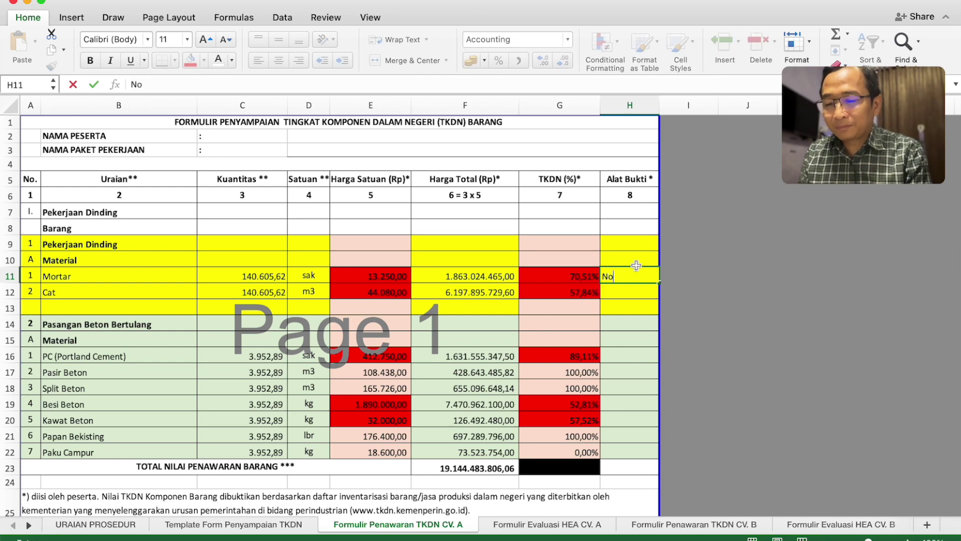
{"action": "type", "text": ". Sertifi"}
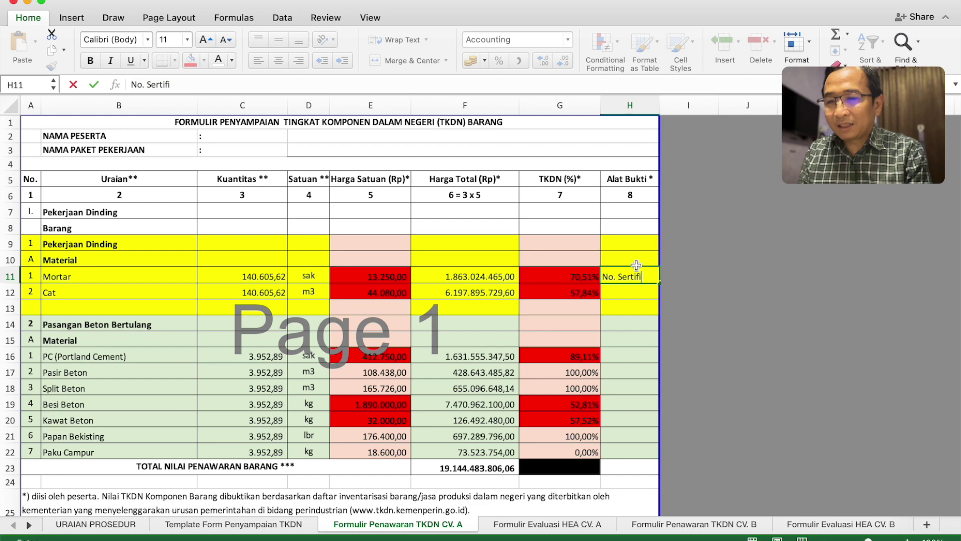
{"action": "type", "text": "kat TKD"}
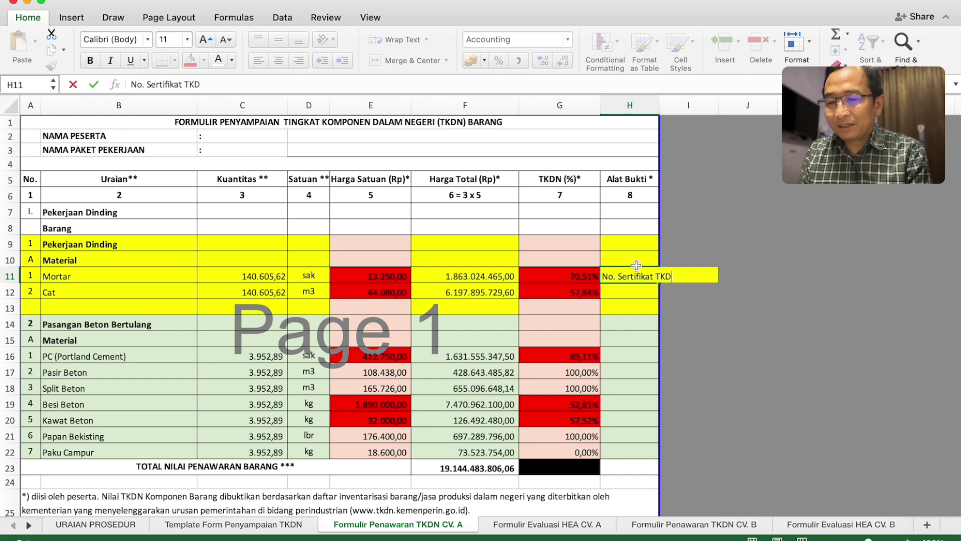
{"action": "type", "text": "N dari merk"}
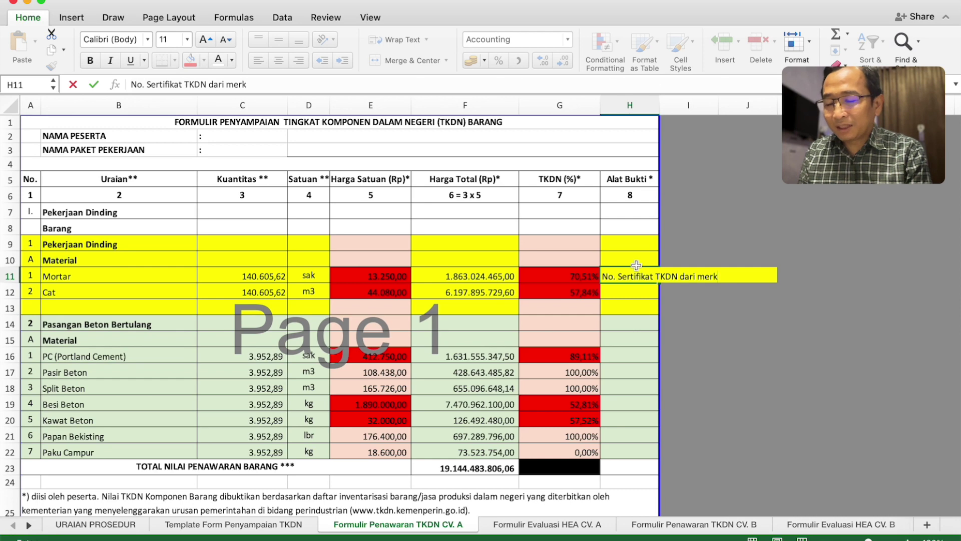
{"action": "type", "text": " yg di"}
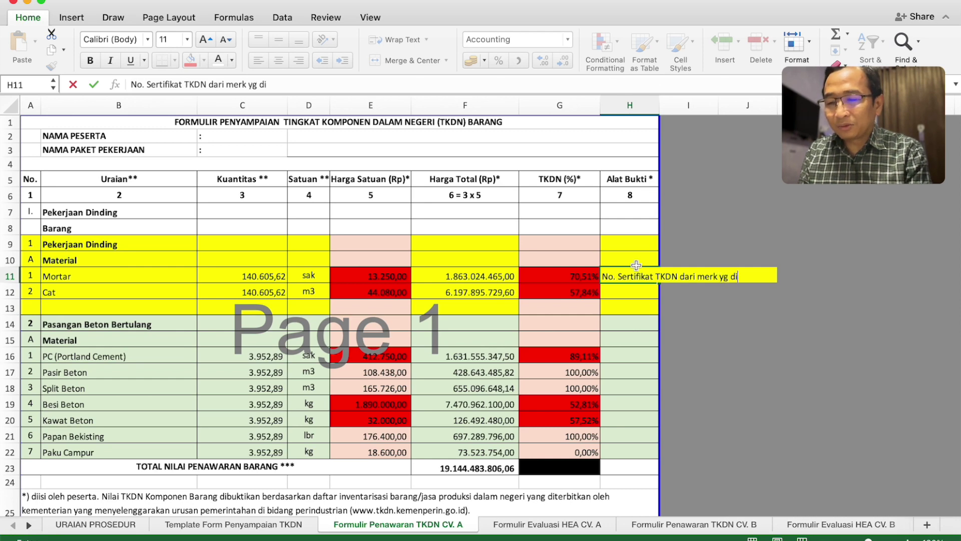
{"action": "type", "text": "usulkan"}
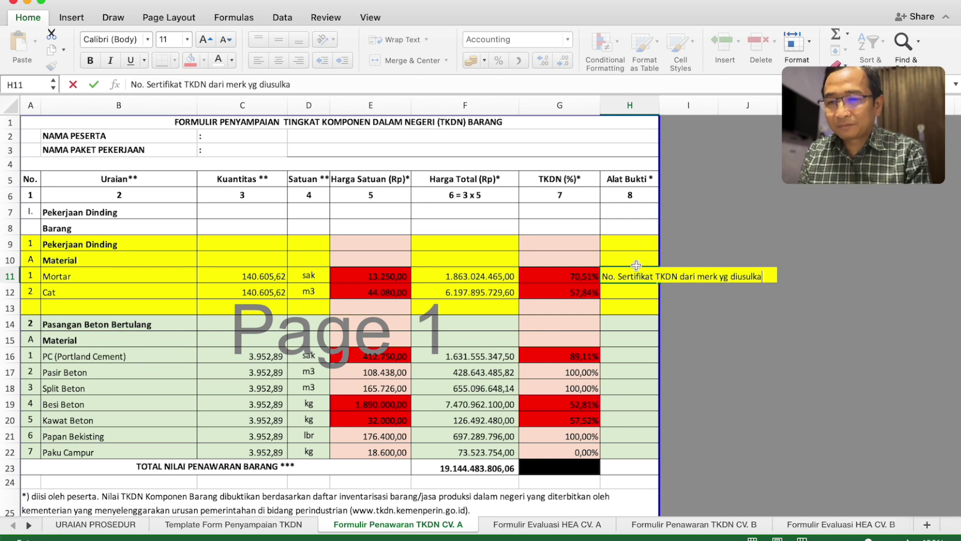
{"action": "key", "text": "Return"}
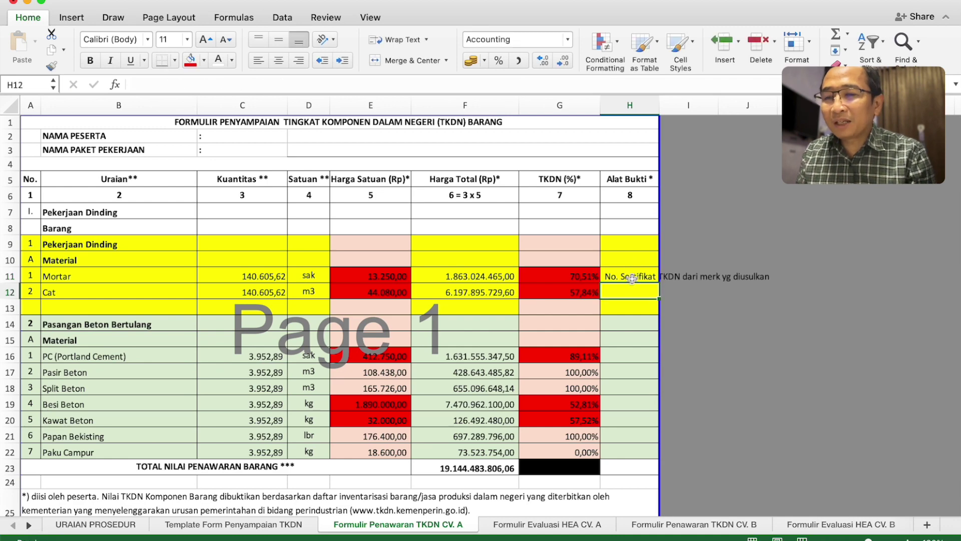
Step: Wrap the text in Mortar's Alat Bukti cell and increase the height of row 11 to show several lines
{"action": "left_click", "coordinate": [636, 270]}
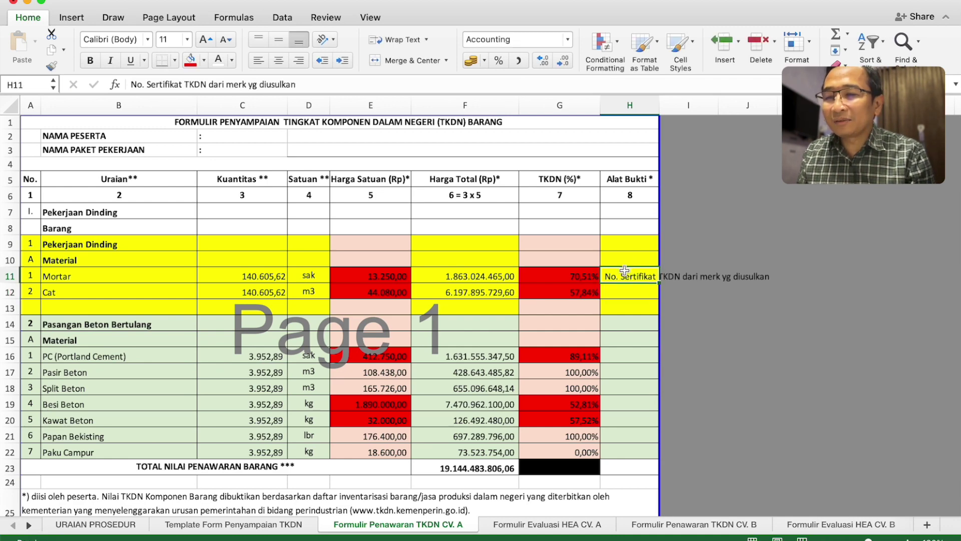
{"action": "left_click", "coordinate": [398, 41]}
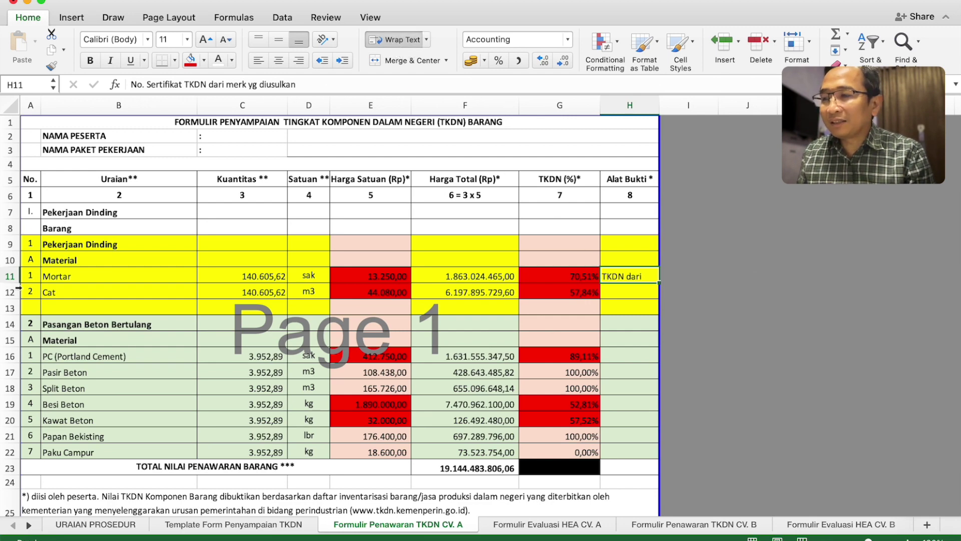
{"action": "left_click_drag", "start_coordinate": [10, 283], "coordinate": [11, 308]}
Step: Align the Mortar row's cells from Uraian to Alat Bukti (B11:H11) vertically to the middle
{"action": "left_click", "coordinate": [66, 284]}
{"action": "key", "text": "shift+Right"}
{"action": "key", "text": "shift+Right"}
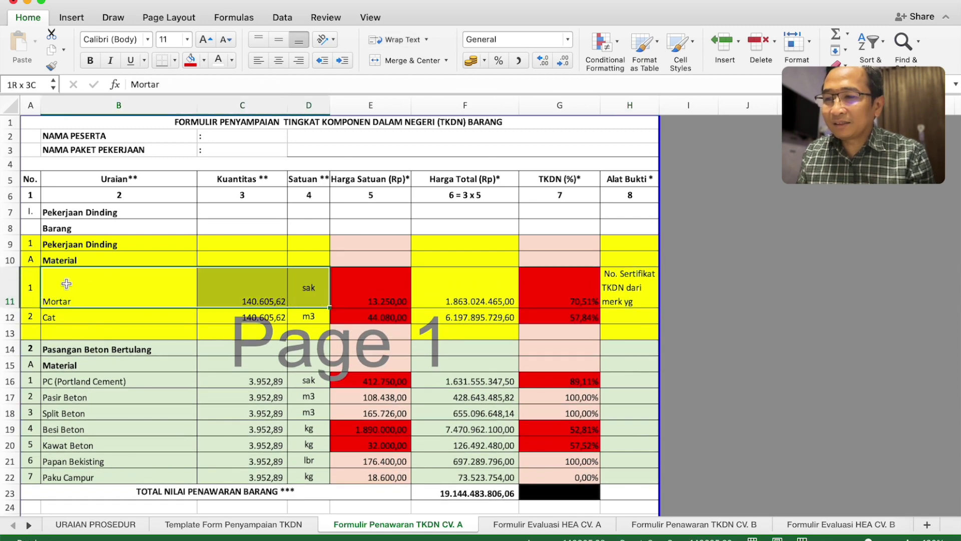
{"action": "key", "text": "shift+Right"}
{"action": "key", "text": "shift+Right"}
{"action": "key", "text": "shift+Right"}
{"action": "key", "text": "shift+Right"}
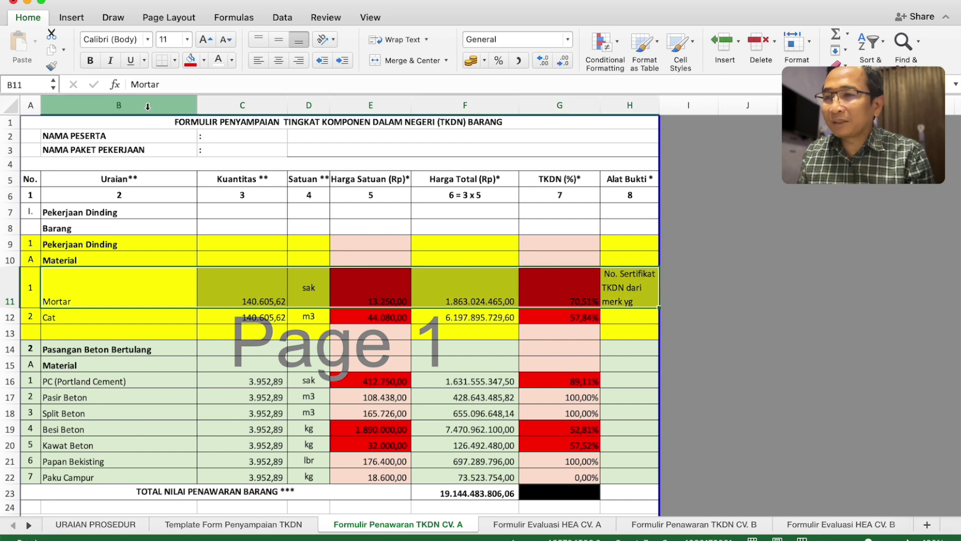
{"action": "left_click", "coordinate": [279, 40]}
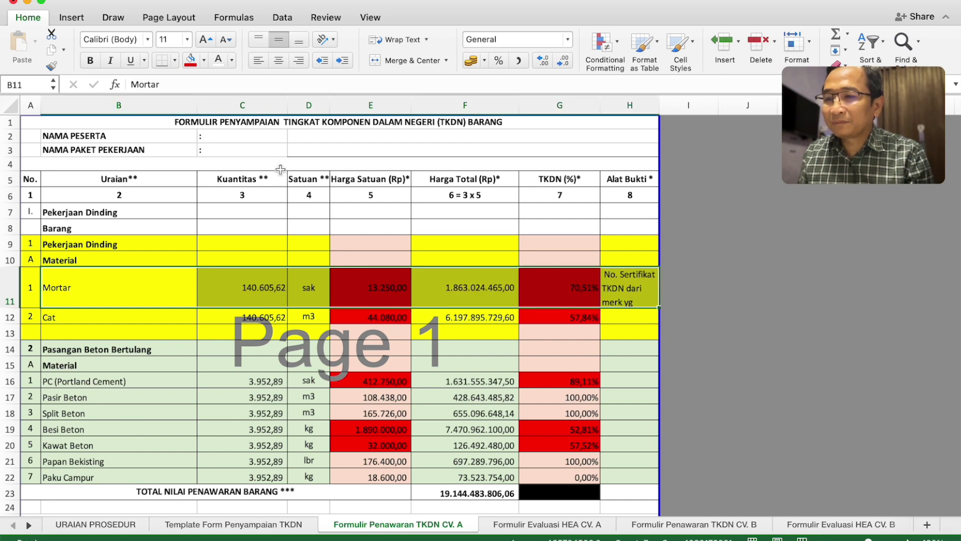
Step: Review the Mortar row across to its Alat Bukti text and check it against the TKDN (%) entry
{"action": "left_click", "coordinate": [119, 286]}
{"action": "key", "text": "Right"}
{"action": "key", "text": "Right"}
{"action": "key", "text": "Right"}
{"action": "key", "text": "Right"}
{"action": "key", "text": "Right"}
{"action": "key", "text": "Right"}
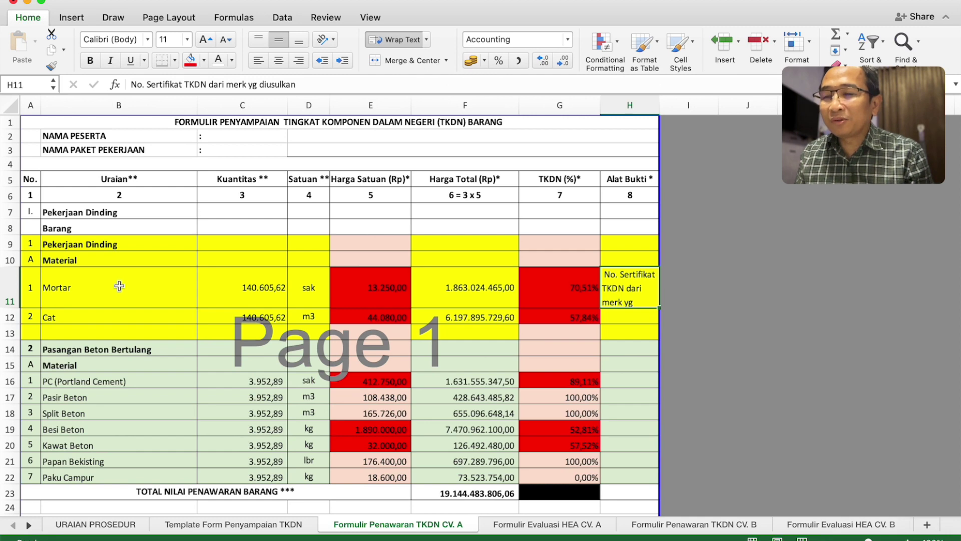
{"action": "key", "text": "Left"}
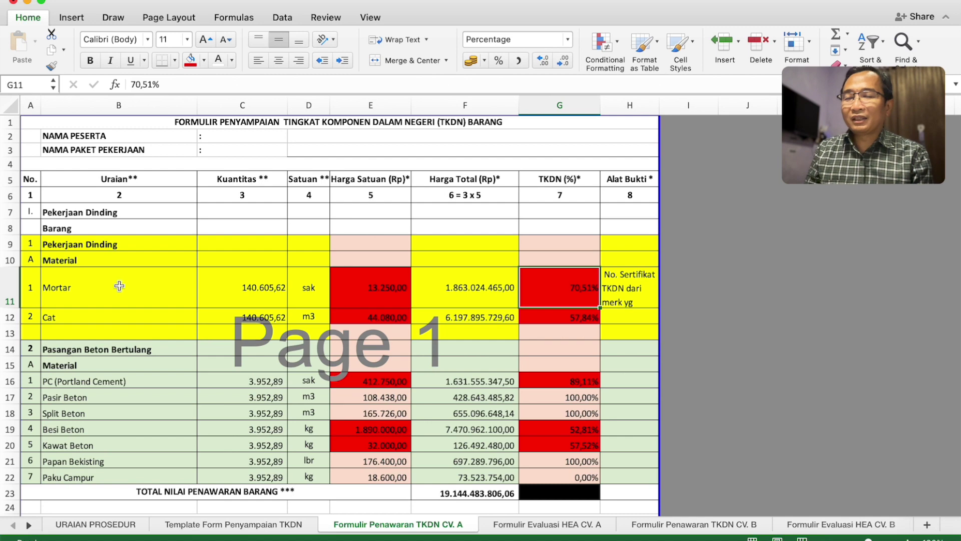
{"action": "key", "text": "Right"}
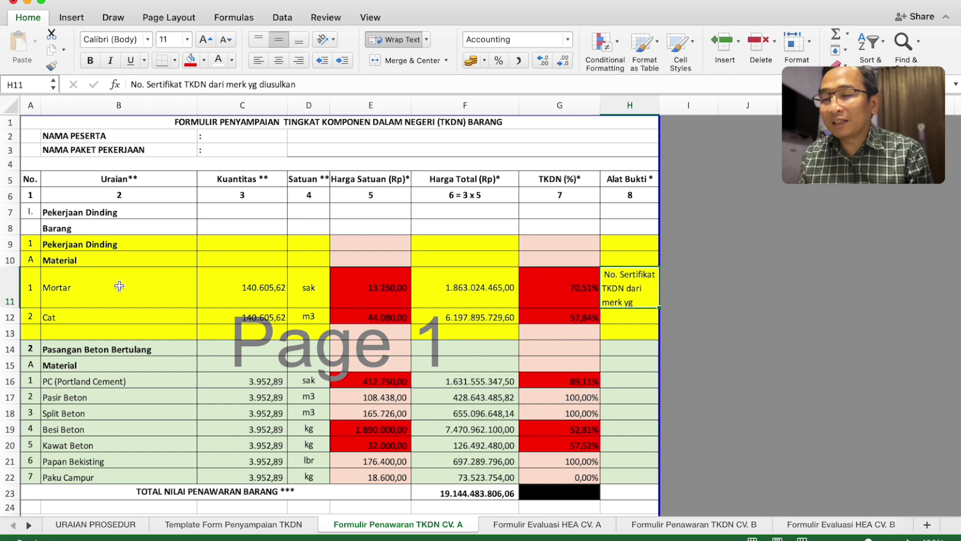
Step: Examine the Alat Bukti cells of the remaining materials, from Cat down to Kawat Beton
{"action": "key", "text": "Down"}
{"action": "key", "text": "Down"}
{"action": "key", "text": "Down"}
{"action": "key", "text": "Down"}
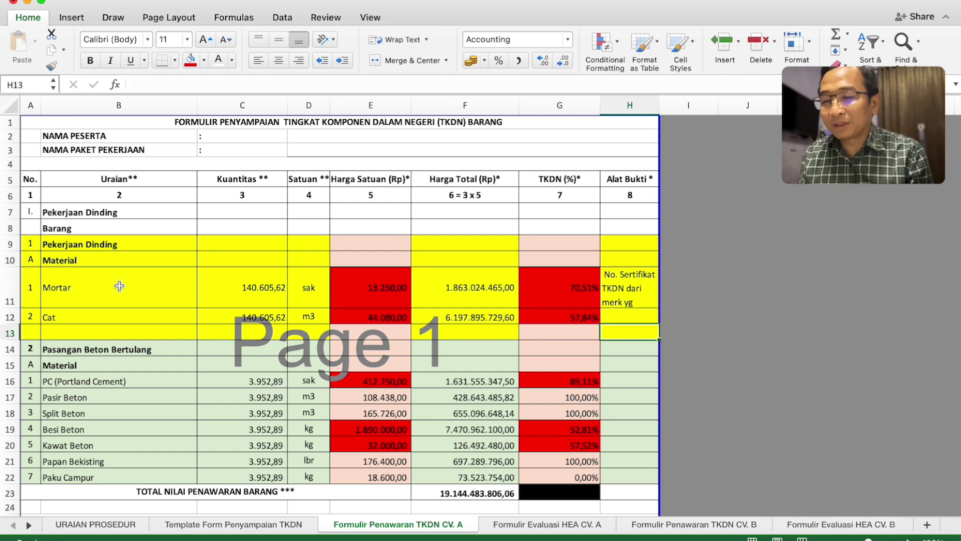
{"action": "key", "text": "Down"}
{"action": "key", "text": "Down"}
{"action": "key", "text": "Down"}
{"action": "key", "text": "Down"}
{"action": "key", "text": "Down"}
{"action": "key", "text": "Up"}
{"action": "key", "text": "Up"}
{"action": "key", "text": "Up"}
{"action": "key", "text": "Up"}
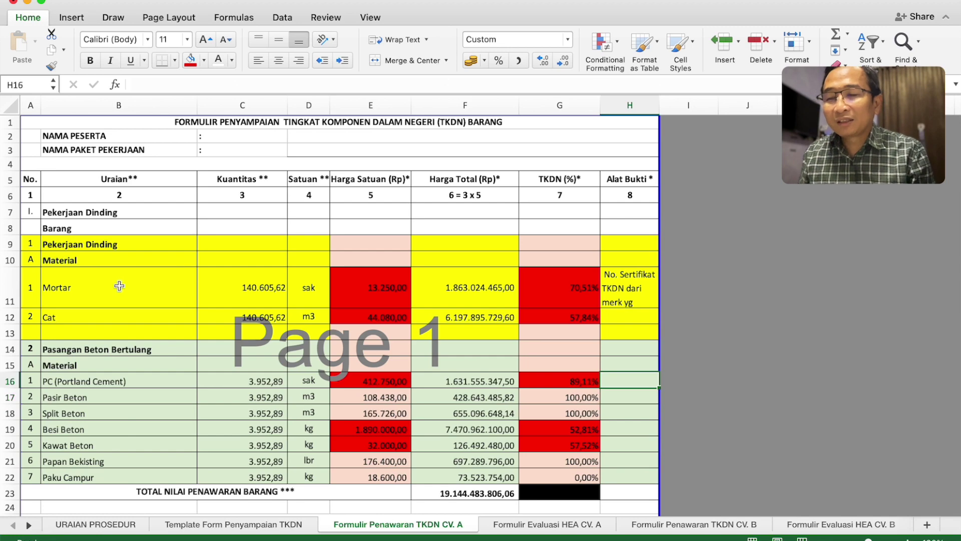
{"action": "key", "text": "Down"}
{"action": "key", "text": "Down"}
{"action": "key", "text": "Down"}
{"action": "key", "text": "Down"}
{"action": "key", "text": "Down"}
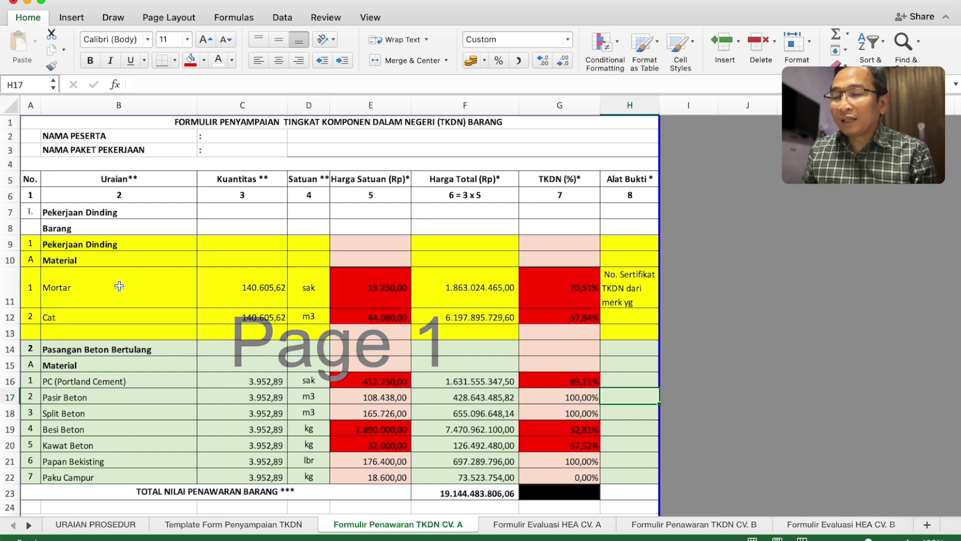
{"action": "key", "text": "Up"}
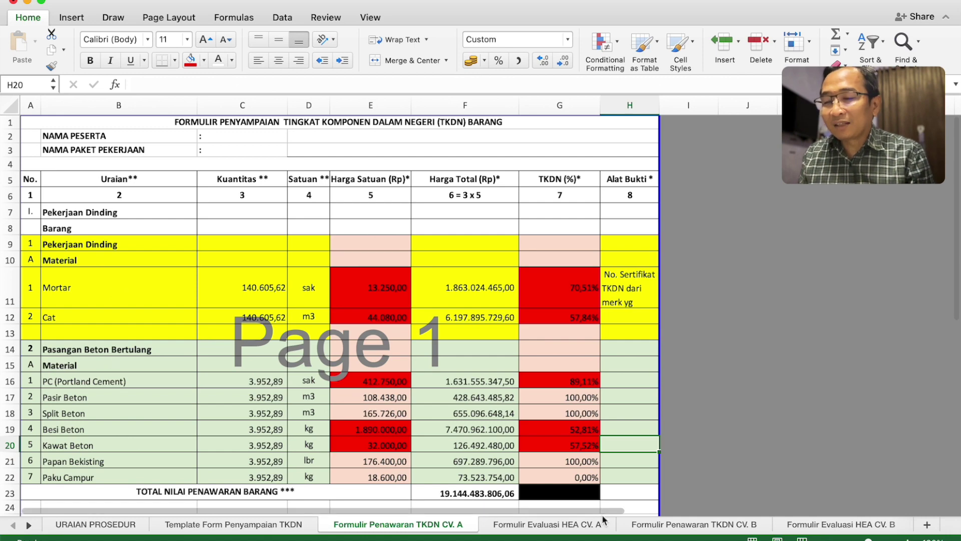
Step: Clear the "Penawaran" line in row 4 of the Formulir Penawaran TKDN CV. B sheet
{"action": "left_click", "coordinate": [699, 528]}
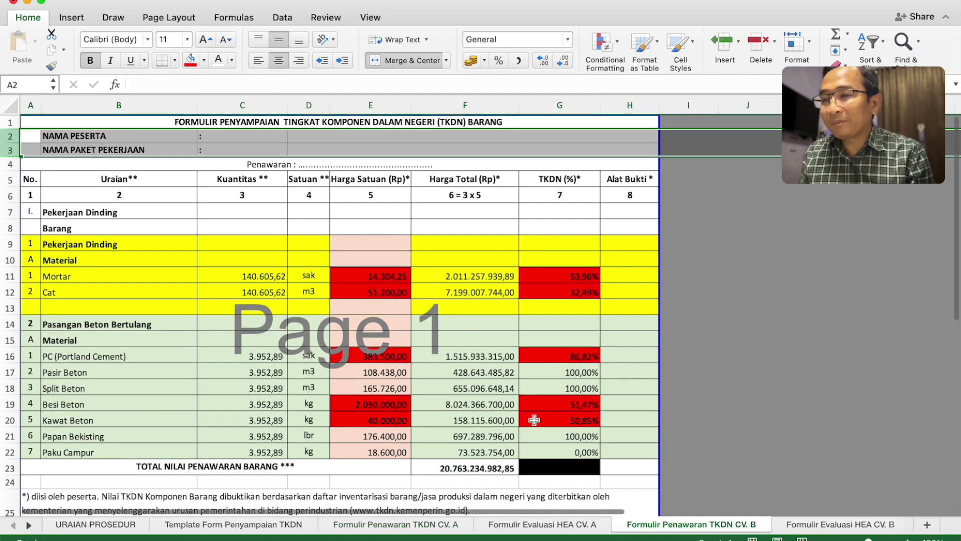
{"action": "left_click", "coordinate": [347, 167]}
{"action": "key", "text": "Delete"}
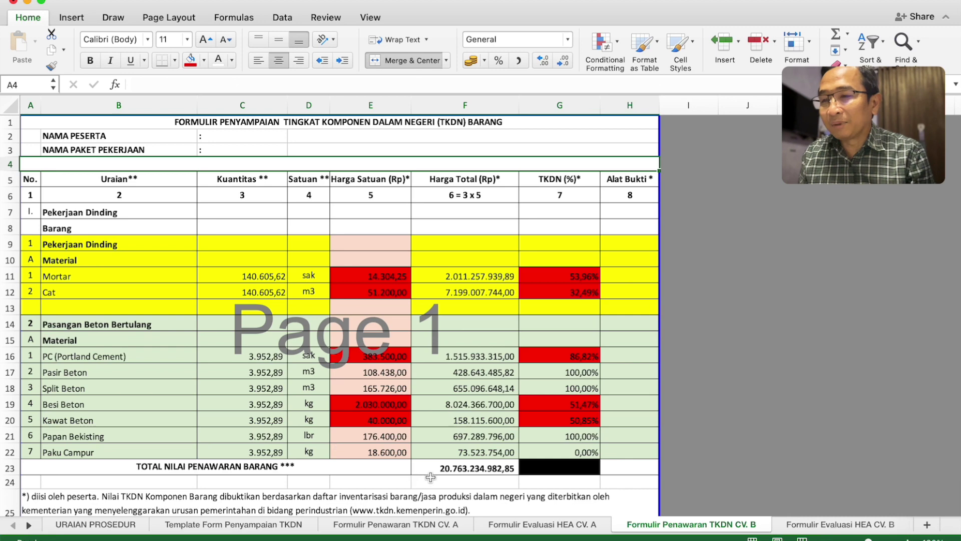
Step: Compare the TOTAL NILAI PENAWARAN BARANG cells of the CV. B and CV. A offer forms
{"action": "left_click", "coordinate": [462, 470]}
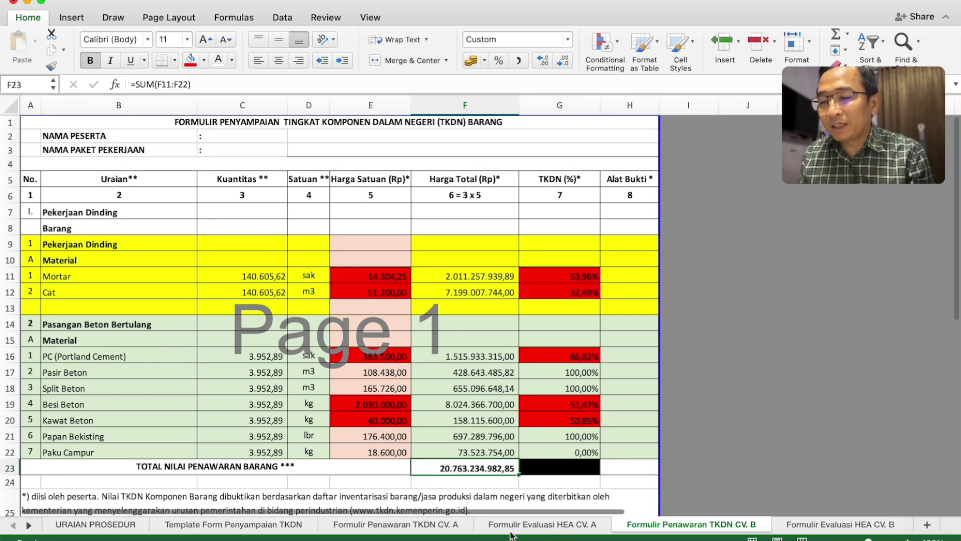
{"action": "left_click", "coordinate": [413, 526]}
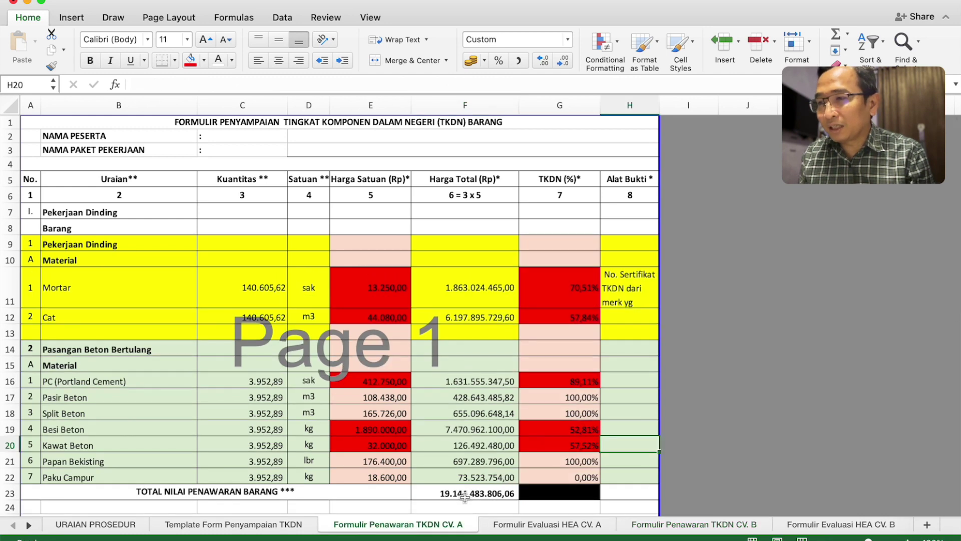
{"action": "left_click", "coordinate": [464, 496]}
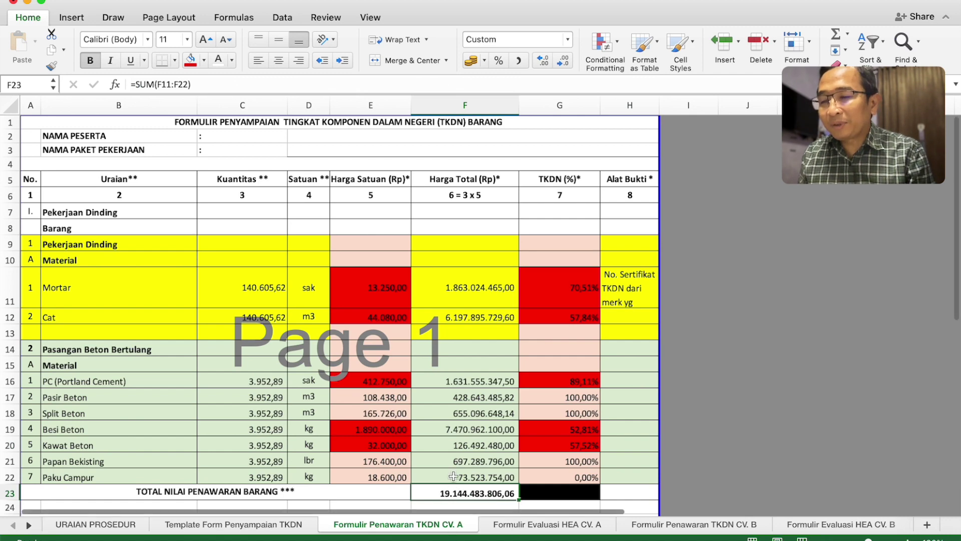
Step: Open the Formulir Evaluasi HEA CV. A sheet and review the Mortar row from Kuantitas across to Preferensi
{"action": "left_click", "coordinate": [541, 531]}
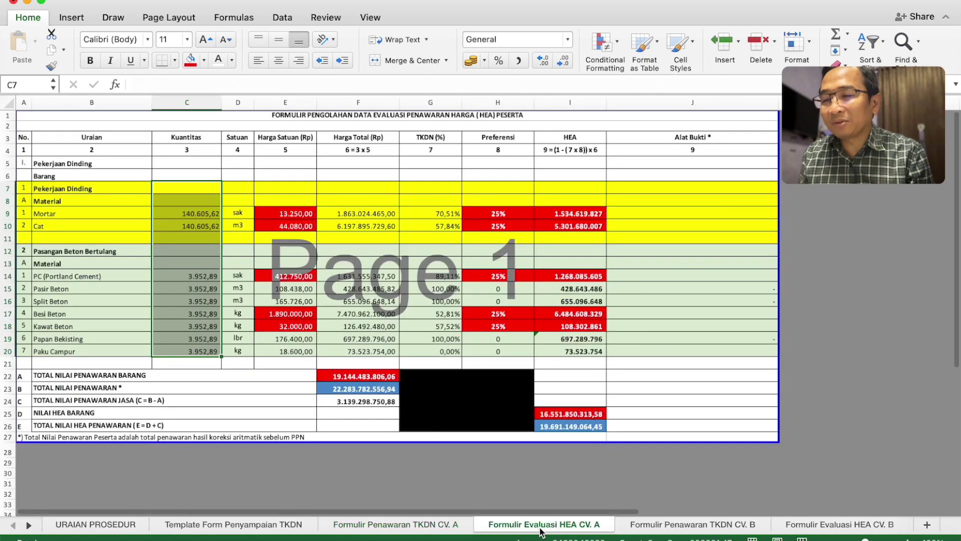
{"action": "left_click", "coordinate": [171, 231]}
{"action": "key", "text": "Up"}
{"action": "key", "text": "Up"}
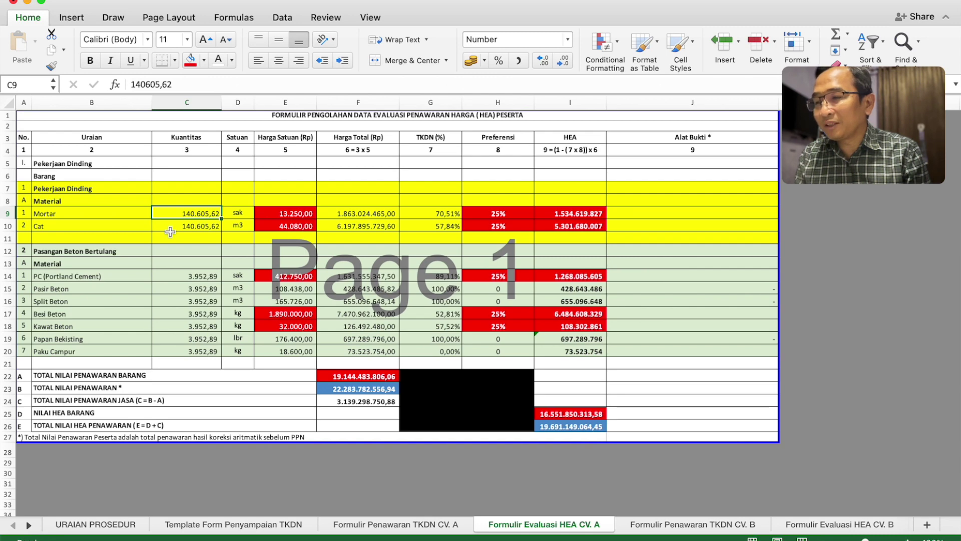
{"action": "key", "text": "Right"}
{"action": "key", "text": "Right"}
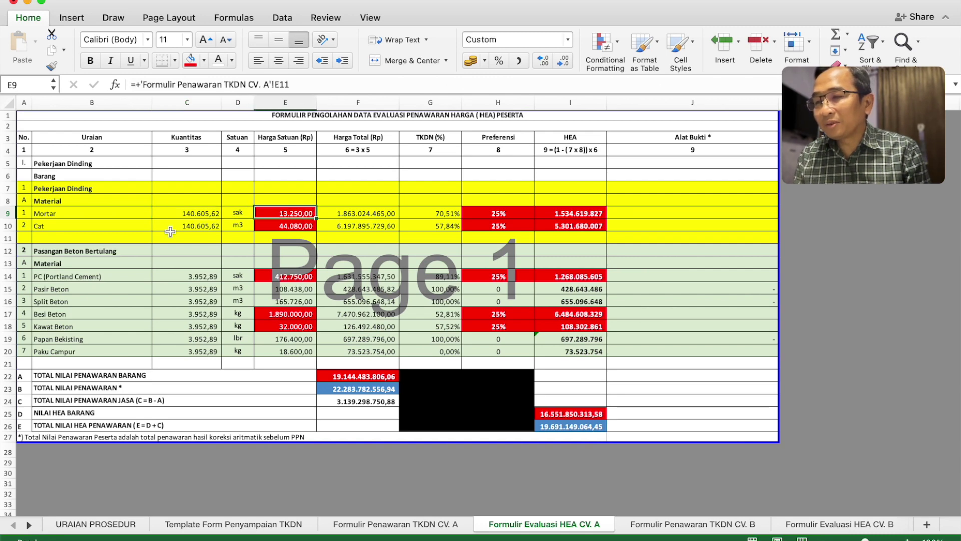
{"action": "key", "text": "Right"}
{"action": "key", "text": "Right"}
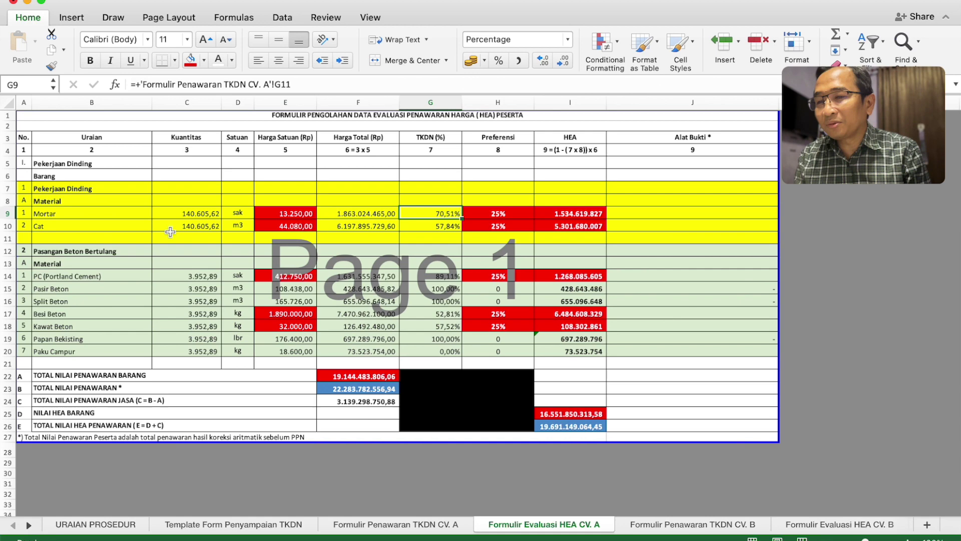
{"action": "key", "text": "Right"}
{"action": "key", "text": "Left"}
{"action": "key", "text": "Left"}
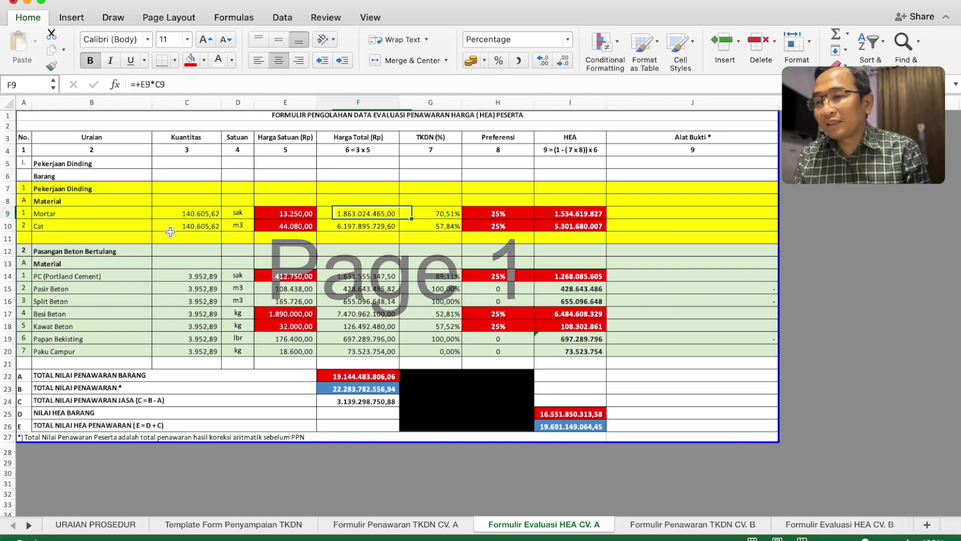
Step: Examine the Harga Total (Rp) column from Mortar down to TOTAL NILAI PENAWARAN BARANG and back up
{"action": "key", "text": "Down"}
{"action": "key", "text": "Down"}
{"action": "key", "text": "Down"}
{"action": "key", "text": "Down"}
{"action": "key", "text": "Down"}
{"action": "key", "text": "Down"}
{"action": "key", "text": "Down"}
{"action": "key", "text": "Down"}
{"action": "key", "text": "Down"}
{"action": "key", "text": "Down"}
{"action": "key", "text": "Down"}
{"action": "key", "text": "Down"}
{"action": "key", "text": "Down"}
{"action": "key", "text": "Down"}
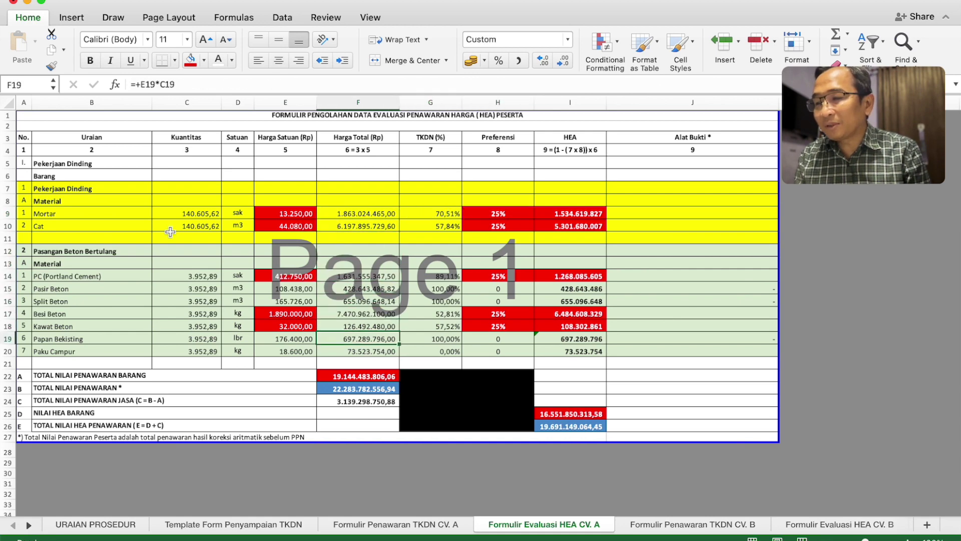
{"action": "key", "text": "Up"}
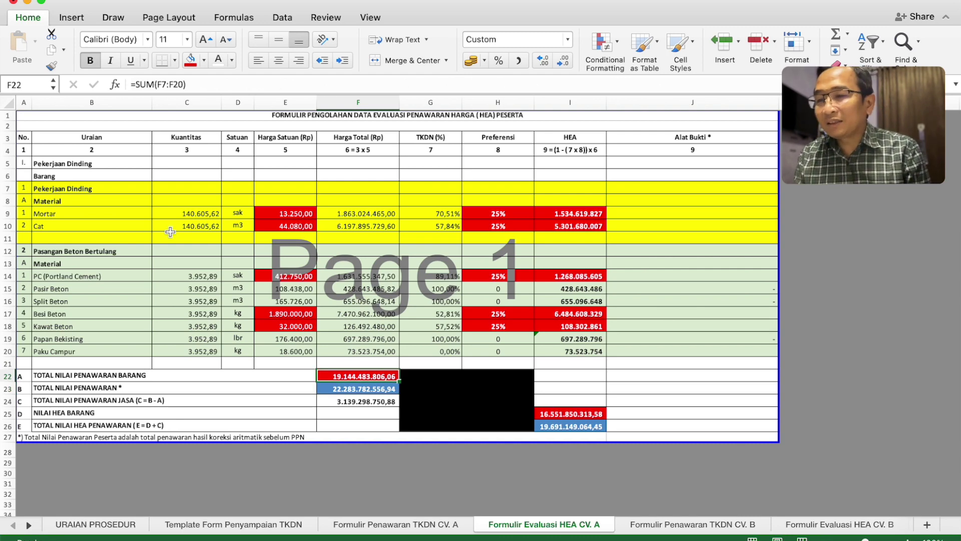
{"action": "key", "text": "Up"}
{"action": "key", "text": "Up"}
{"action": "key", "text": "Up"}
{"action": "key", "text": "Up"}
{"action": "key", "text": "Up"}
{"action": "key", "text": "Up"}
{"action": "key", "text": "Up"}
{"action": "key", "text": "Up"}
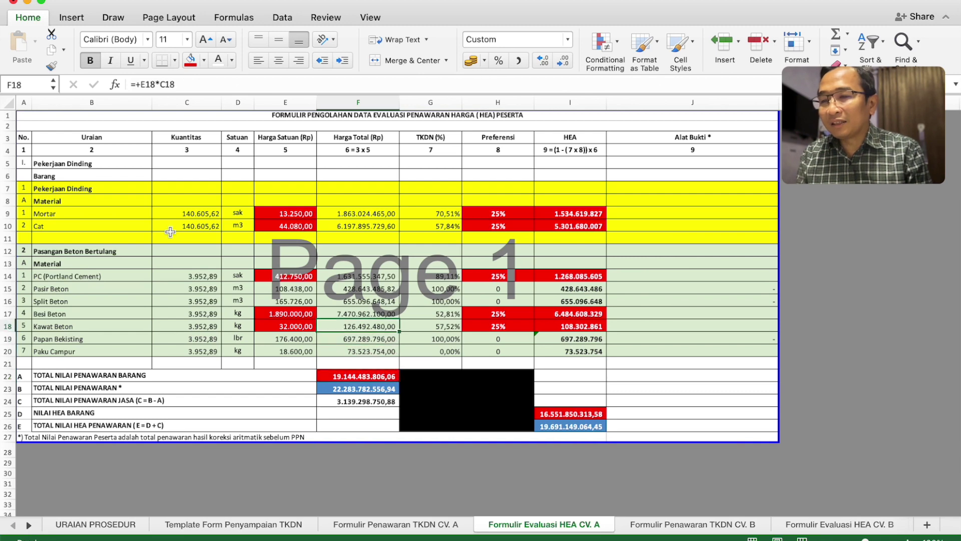
{"action": "key", "text": "Up"}
{"action": "key", "text": "Up"}
{"action": "key", "text": "Up"}
{"action": "key", "text": "Up"}
{"action": "key", "text": "Up"}
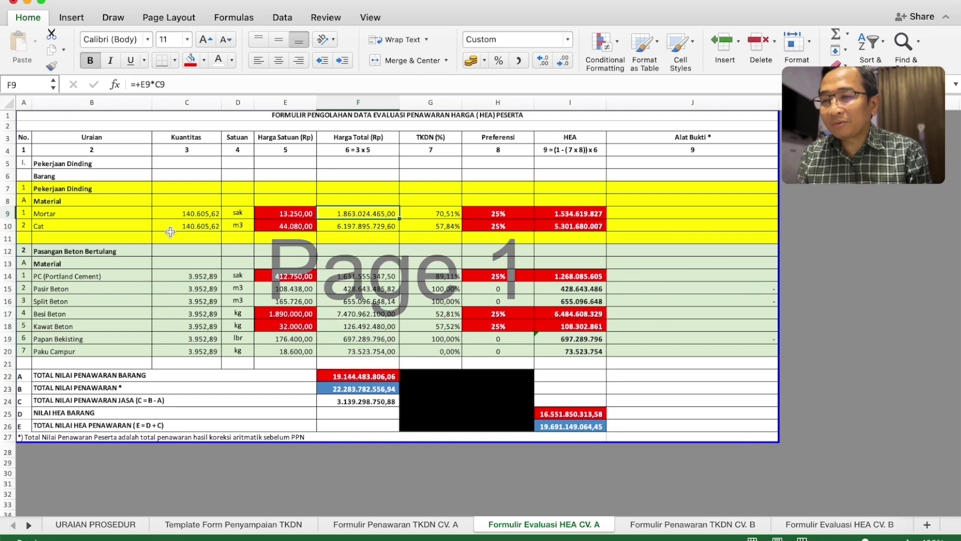
Step: Compare the TKDN (%) and Preferensi cells of the Mortar and Cat rows
{"action": "key", "text": "Right"}
{"action": "key", "text": "Right"}
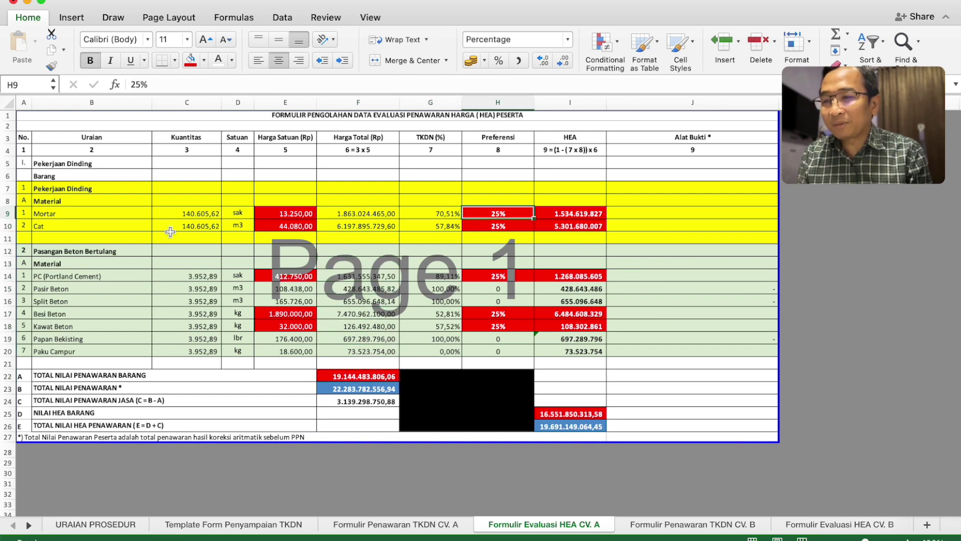
{"action": "key", "text": "Left"}
{"action": "key", "text": "Right"}
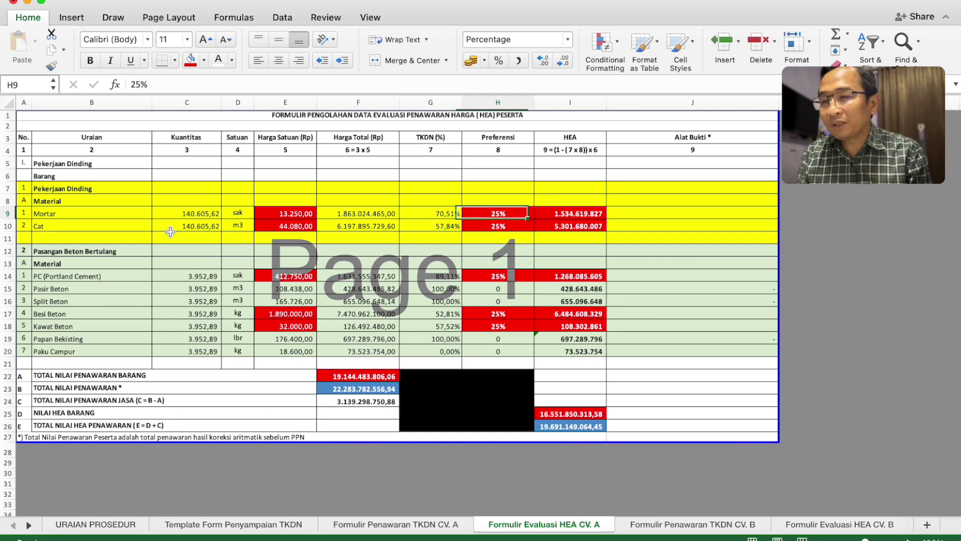
{"action": "key", "text": "Down"}
{"action": "key", "text": "Left"}
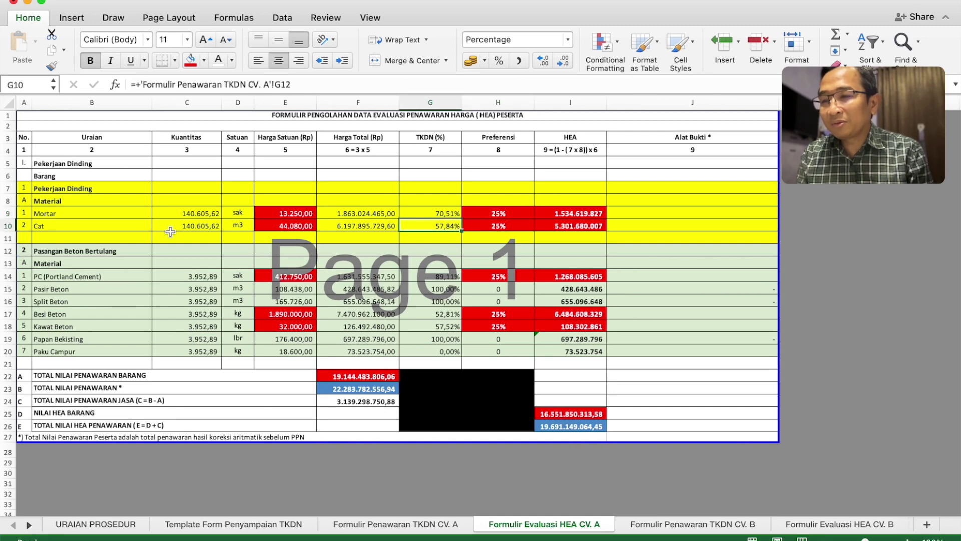
{"action": "key", "text": "Right"}
{"action": "key", "text": "Down"}
{"action": "key", "text": "Down"}
{"action": "key", "text": "Down"}
{"action": "key", "text": "Down"}
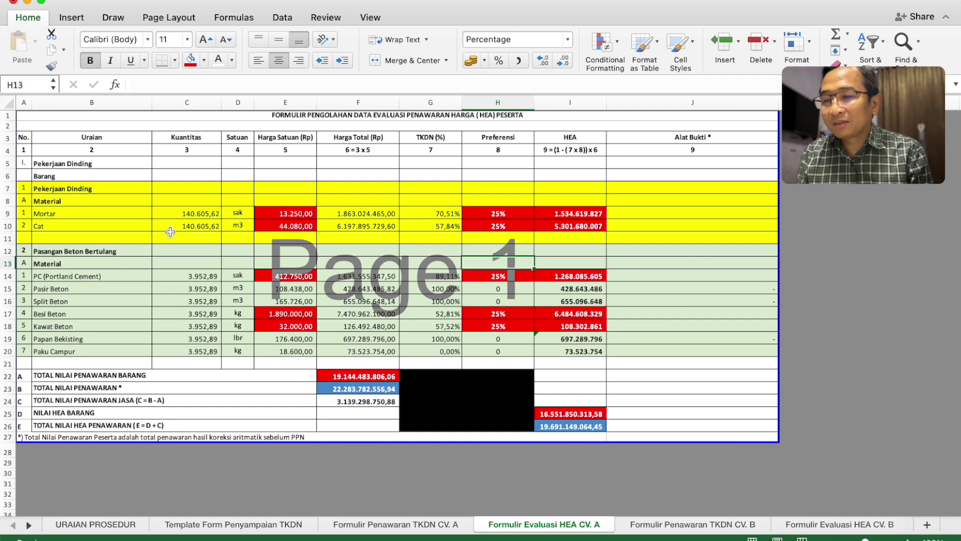
Step: Review the Preferensi cells of the Pasangan Beton Bertulang materials against their TKDN (%) entries, plus the HEA formula for Paku Campur
{"action": "key", "text": "Down"}
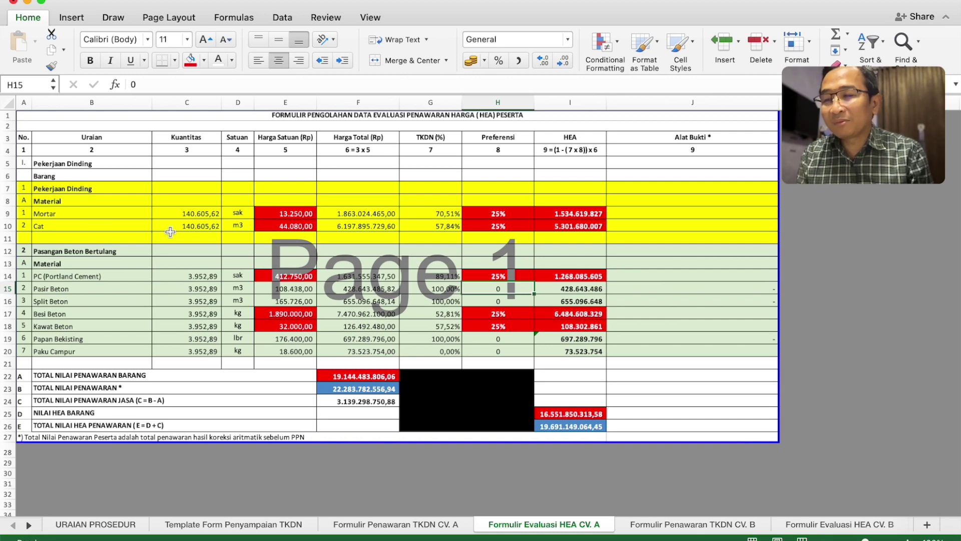
{"action": "key", "text": "Down"}
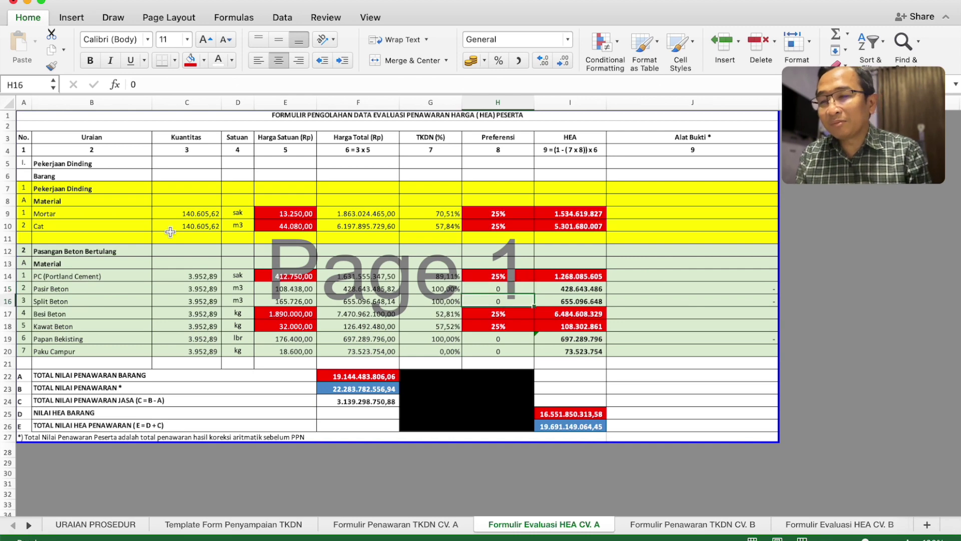
{"action": "key", "text": "Down"}
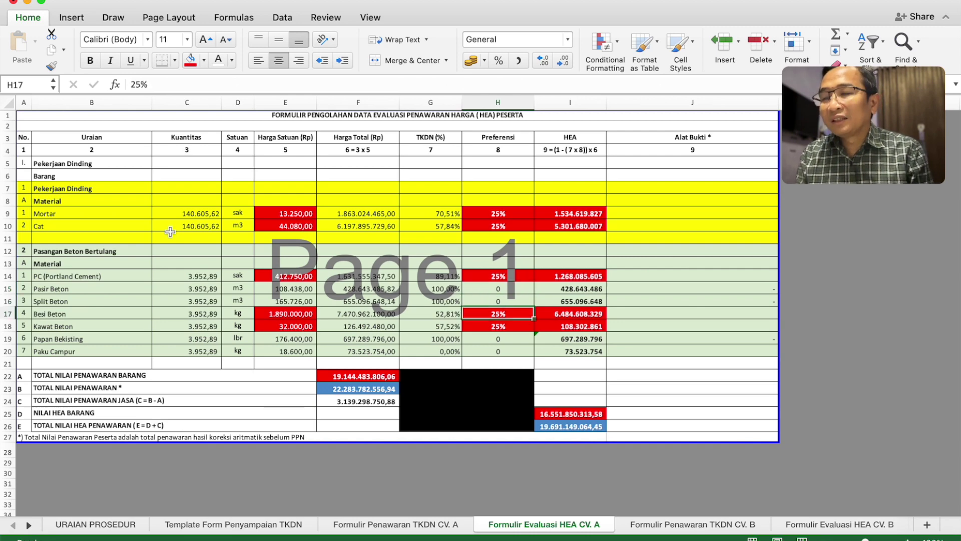
{"action": "key", "text": "Down"}
{"action": "key", "text": "Up"}
{"action": "key", "text": "Left"}
{"action": "key", "text": "Down"}
{"action": "key", "text": "Right"}
{"action": "key", "text": "Down"}
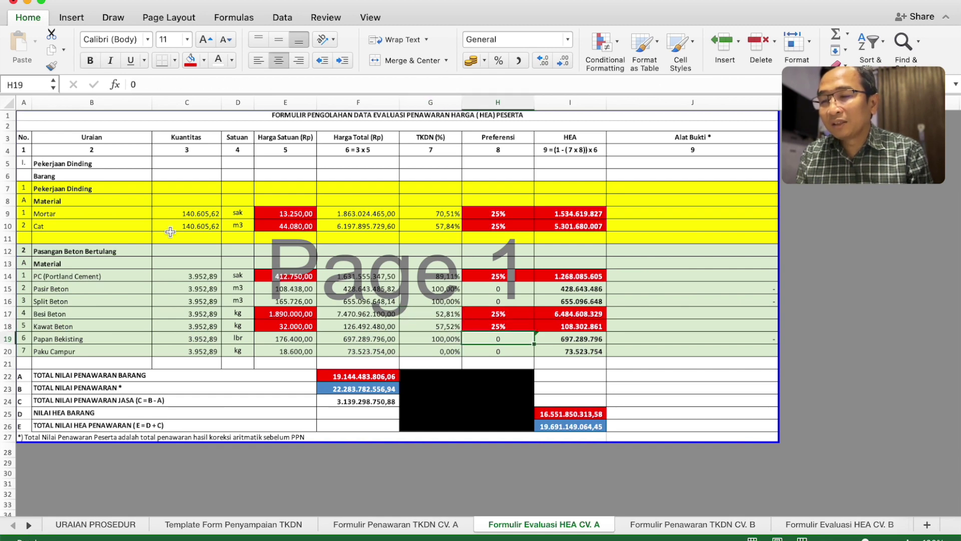
{"action": "key", "text": "Down"}
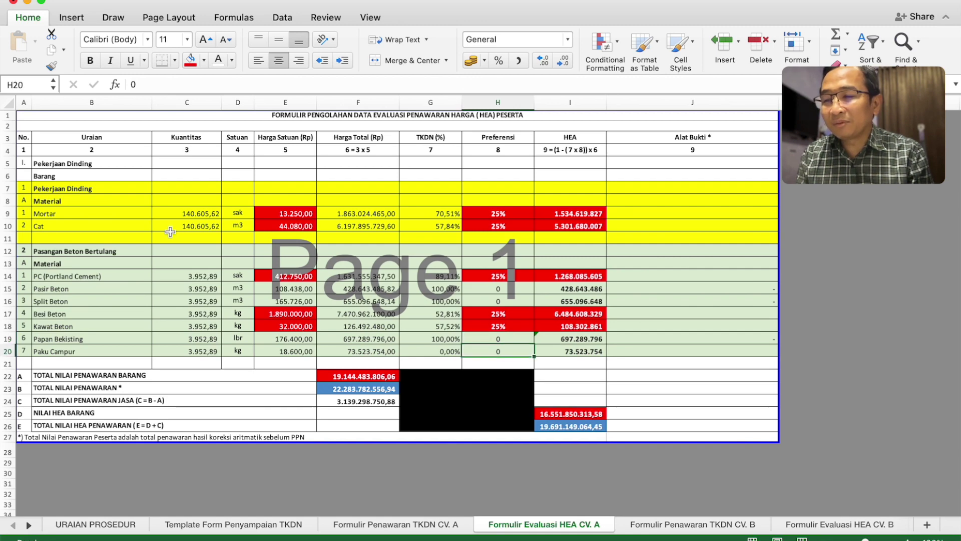
{"action": "key", "text": "Right"}
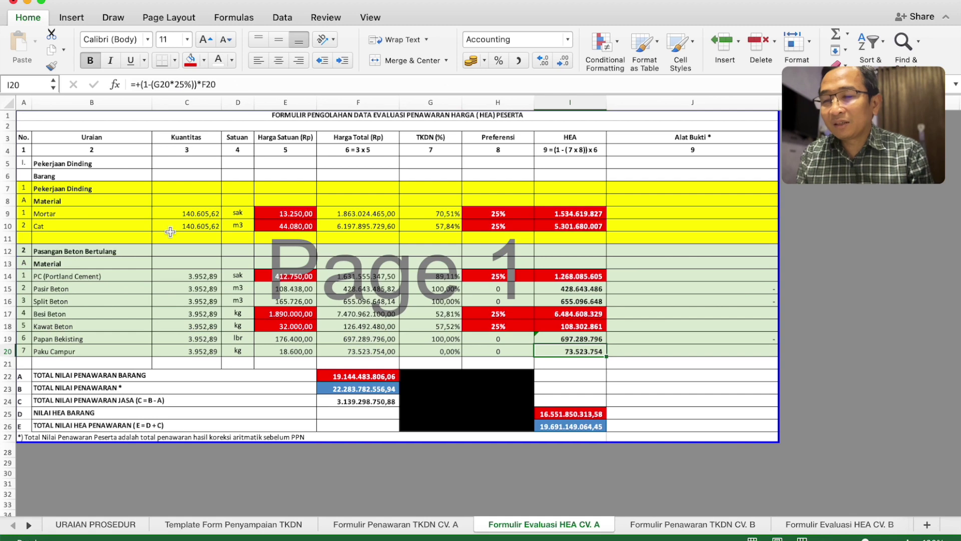
{"action": "key", "text": "Up"}
{"action": "key", "text": "Left"}
{"action": "key", "text": "Left"}
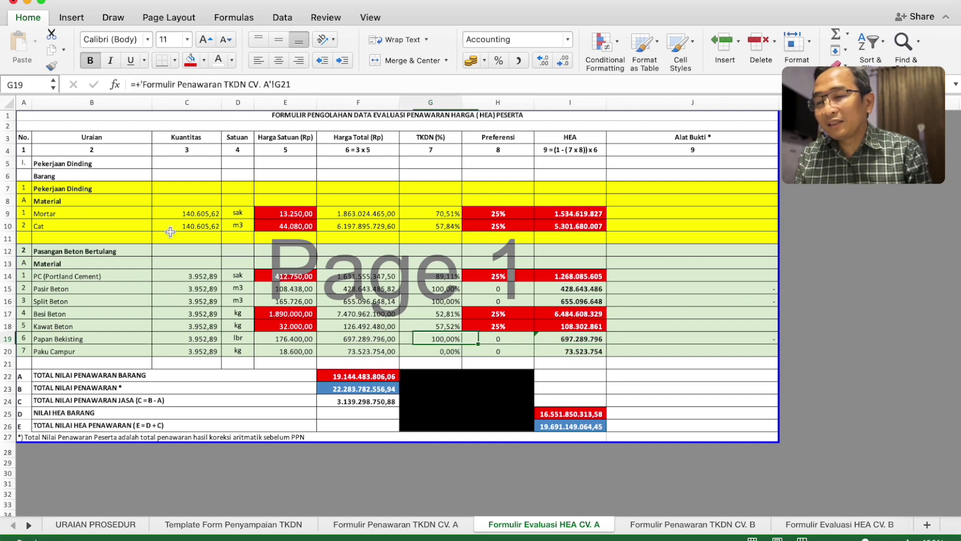
Step: Compare the TOTAL NILAI PENAWARAN BARANG cell with the NILAI HEA BARANG cell and their sum formulas
{"action": "key", "text": "Down"}
{"action": "key", "text": "Down"}
{"action": "key", "text": "Left"}
{"action": "key", "text": "Down"}
{"action": "key", "text": "super+b"}
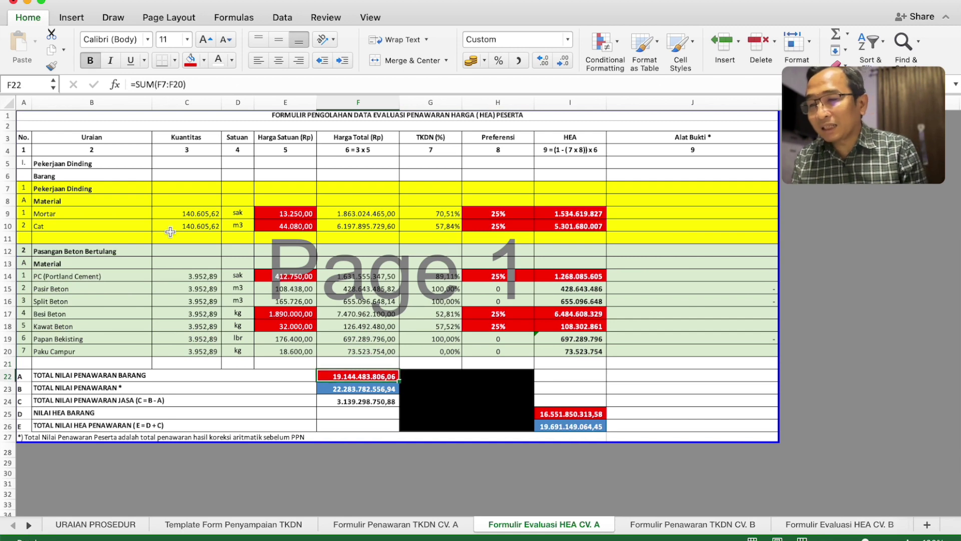
{"action": "key", "text": "Right"}
{"action": "key", "text": "Right"}
{"action": "key", "text": "Right"}
{"action": "key", "text": "Down"}
{"action": "key", "text": "Down"}
{"action": "key", "text": "Down"}
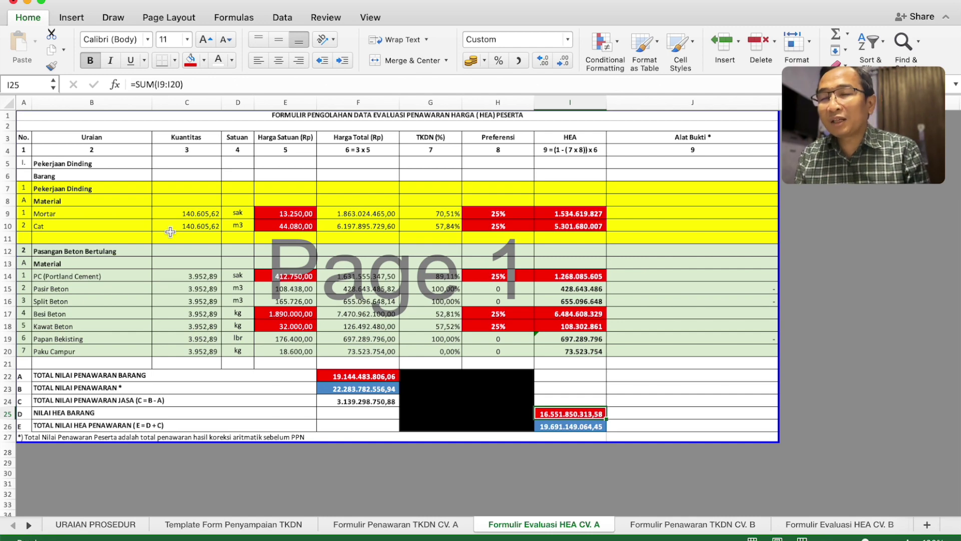
Step: Check how TOTAL NILAI PENAWARAN JASA is derived from TOTAL NILAI PENAWARAN and TOTAL NILAI PENAWARAN BARANG
{"action": "key", "text": "Left"}
{"action": "key", "text": "Left"}
{"action": "key", "text": "Left"}
{"action": "key", "text": "Left"}
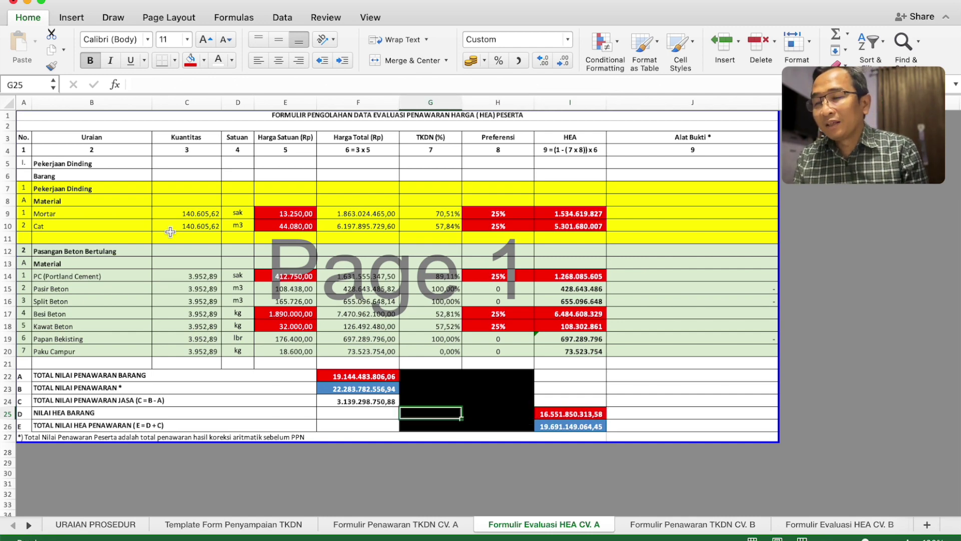
{"action": "key", "text": "Up"}
{"action": "key", "text": "Up"}
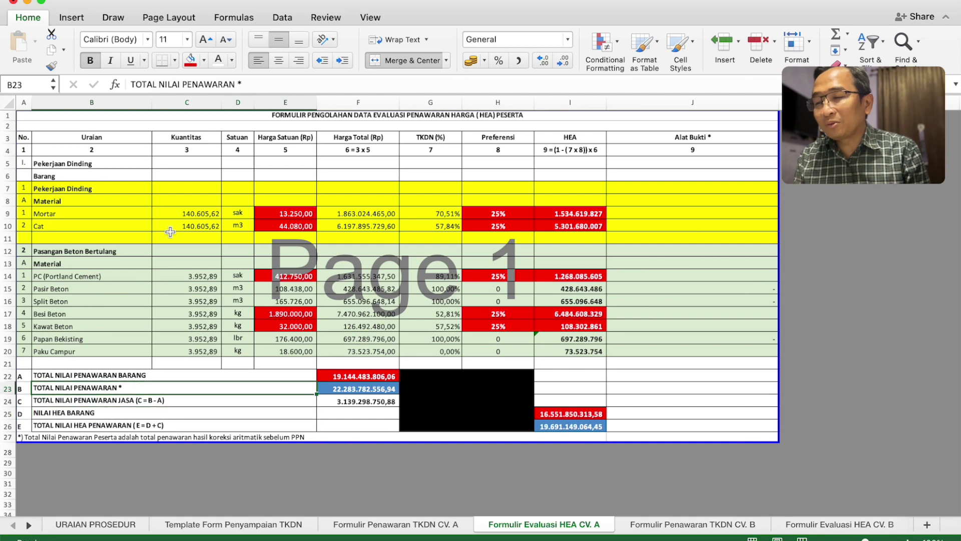
{"action": "key", "text": "Right"}
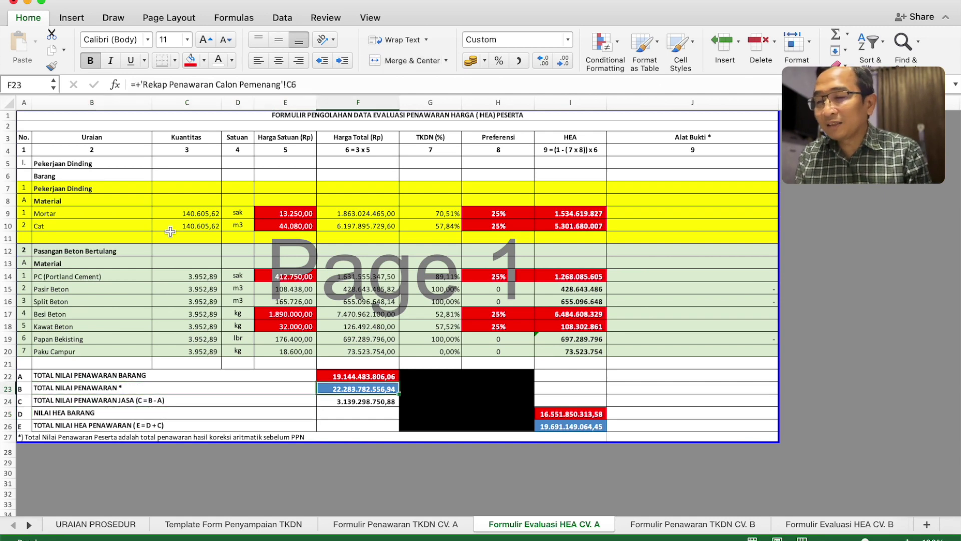
{"action": "key", "text": "Down"}
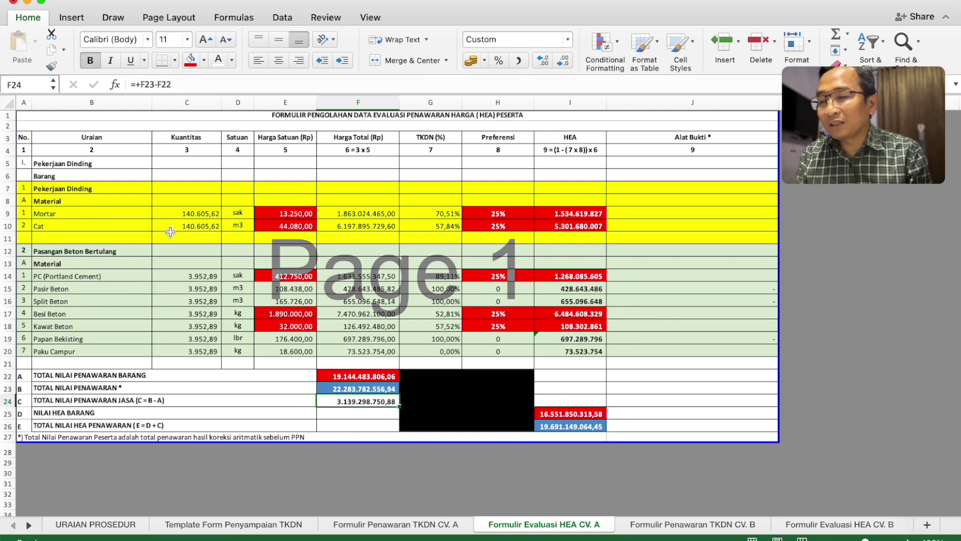
{"action": "key", "text": "Up"}
{"action": "key", "text": "Down"}
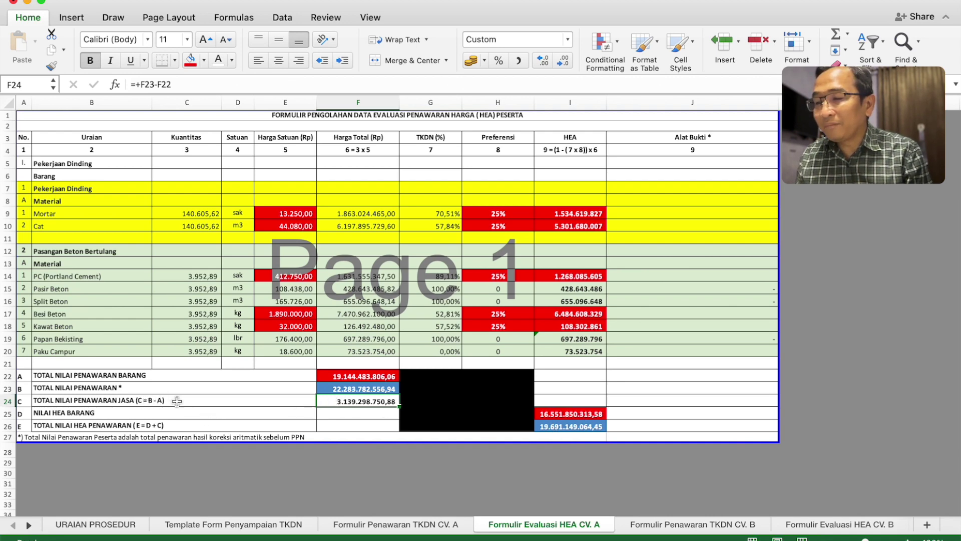
{"action": "left_click", "coordinate": [328, 385]}
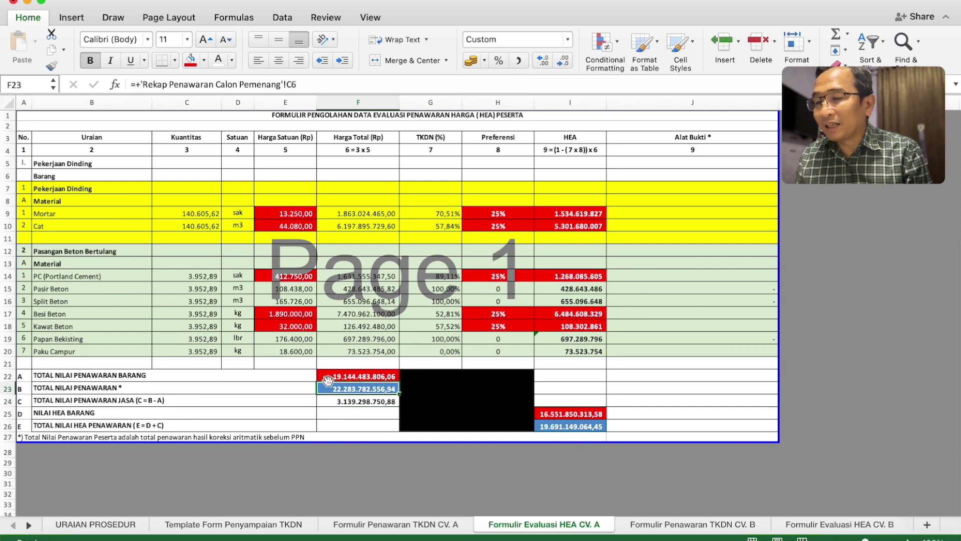
{"action": "left_click", "coordinate": [350, 399]}
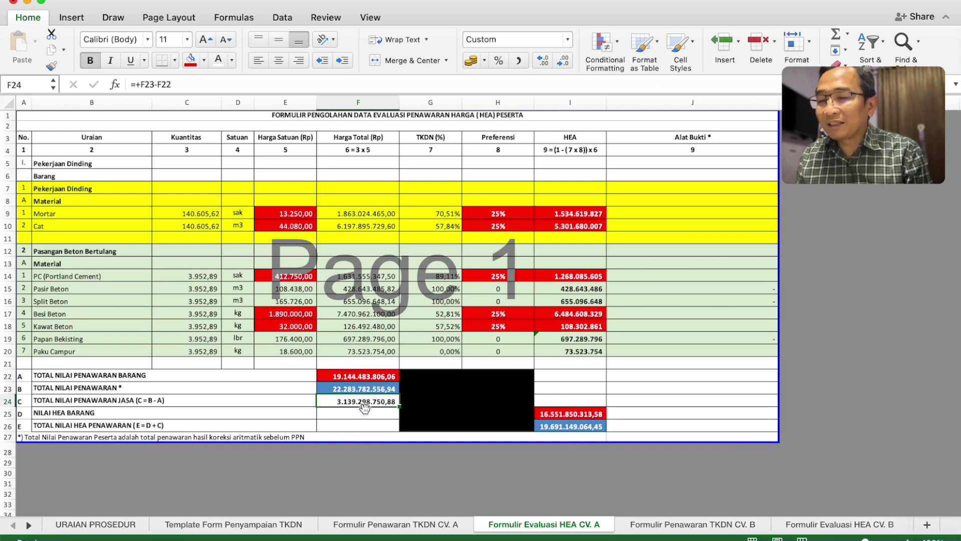
Step: Compare TOTAL NILAI HEA PENAWARAN between the HEA evaluation sheets of CV. A and CV. B
{"action": "left_click", "coordinate": [565, 427]}
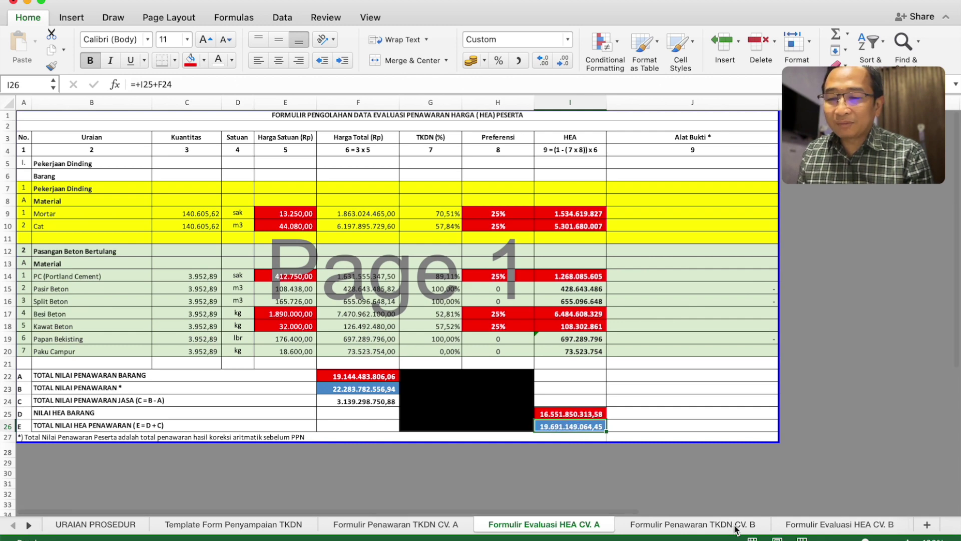
{"action": "left_click", "coordinate": [821, 526]}
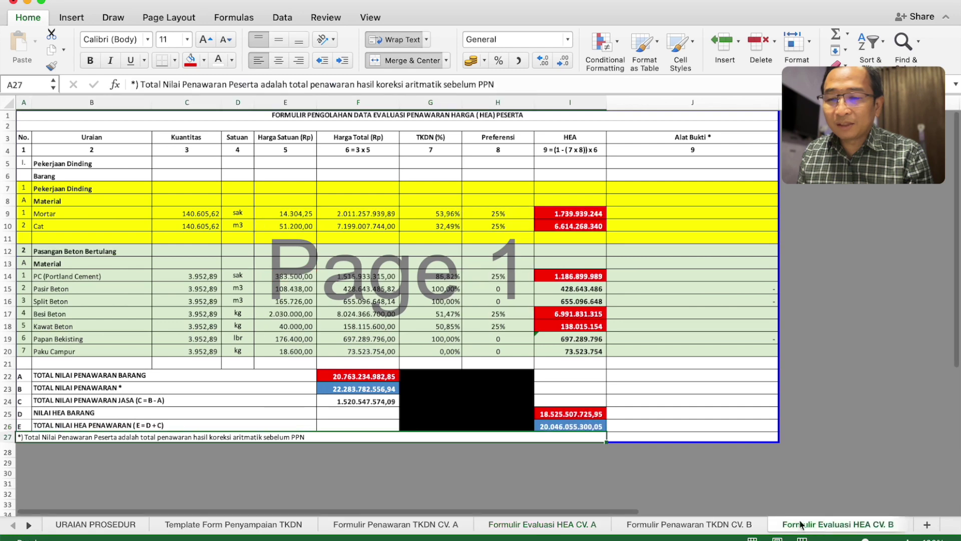
{"action": "left_click", "coordinate": [546, 525]}
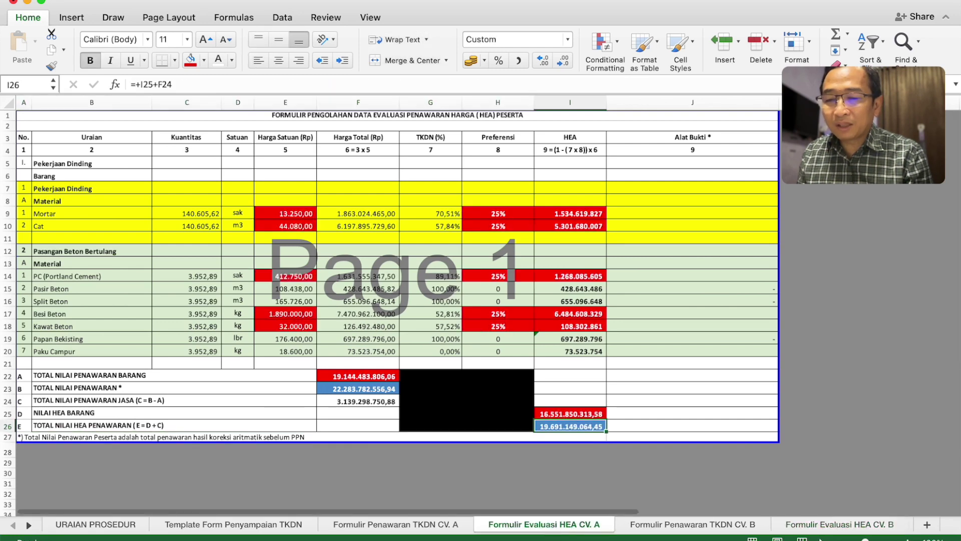
{"action": "left_click", "coordinate": [832, 526]}
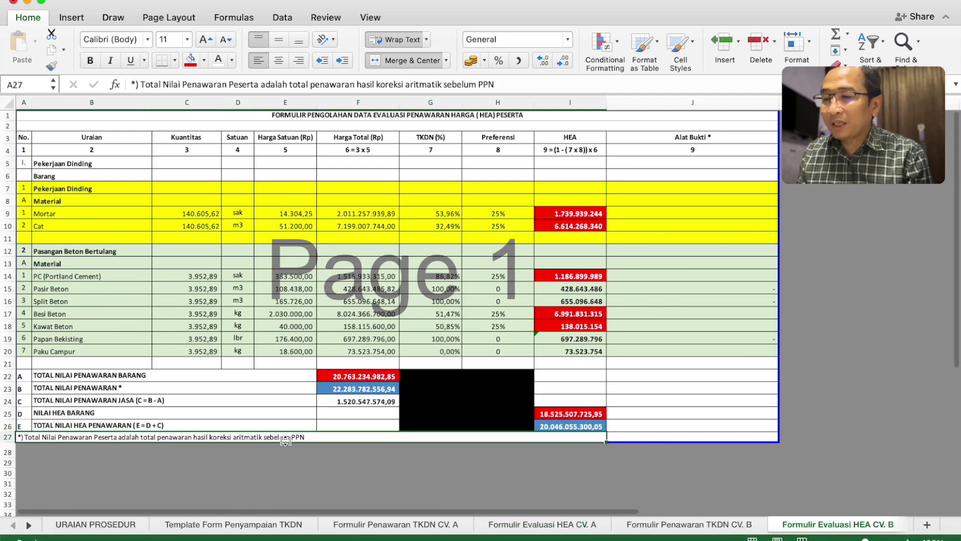
Step: Trace TOTAL NILAI PENAWARAN in the HEA evaluation sheets of CV. B and CV. A to the Non PPN offer price in Rekap Penawaran Calon Pemenang
{"action": "left_click", "coordinate": [353, 390]}
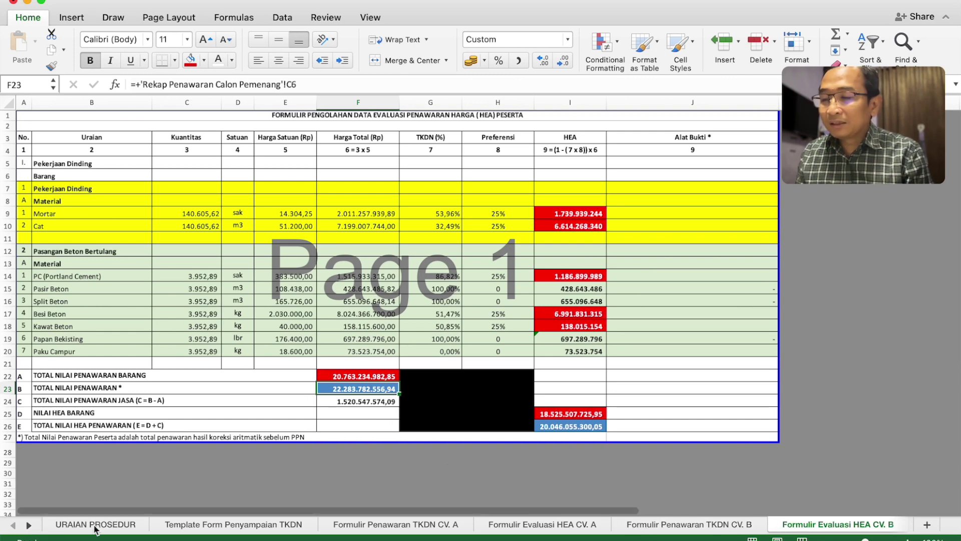
{"action": "left_click", "coordinate": [28, 525]}
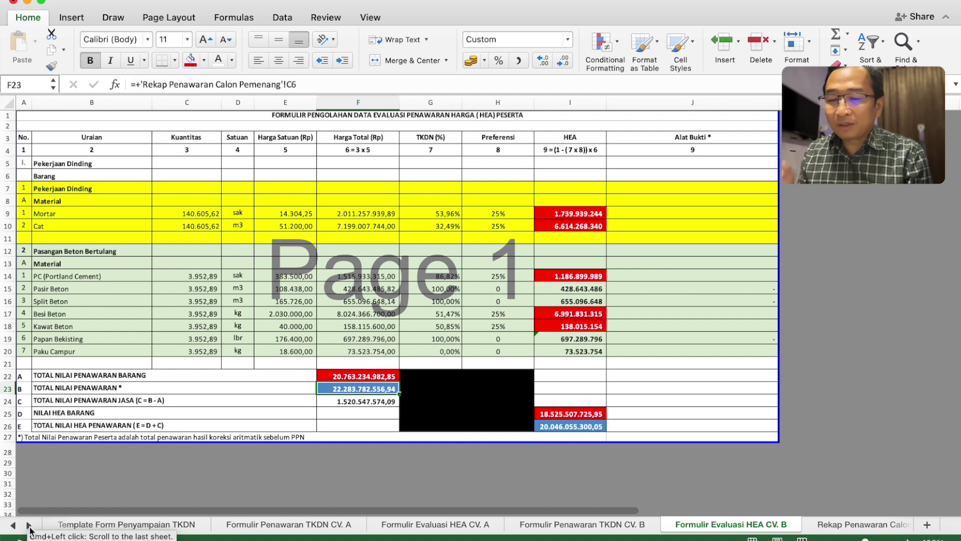
{"action": "left_click", "coordinate": [844, 524]}
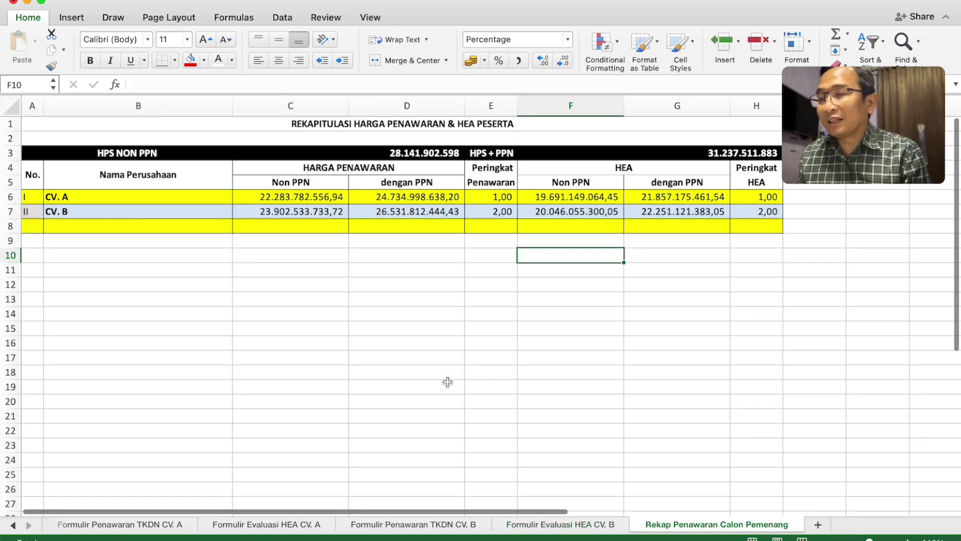
{"action": "left_click", "coordinate": [281, 198]}
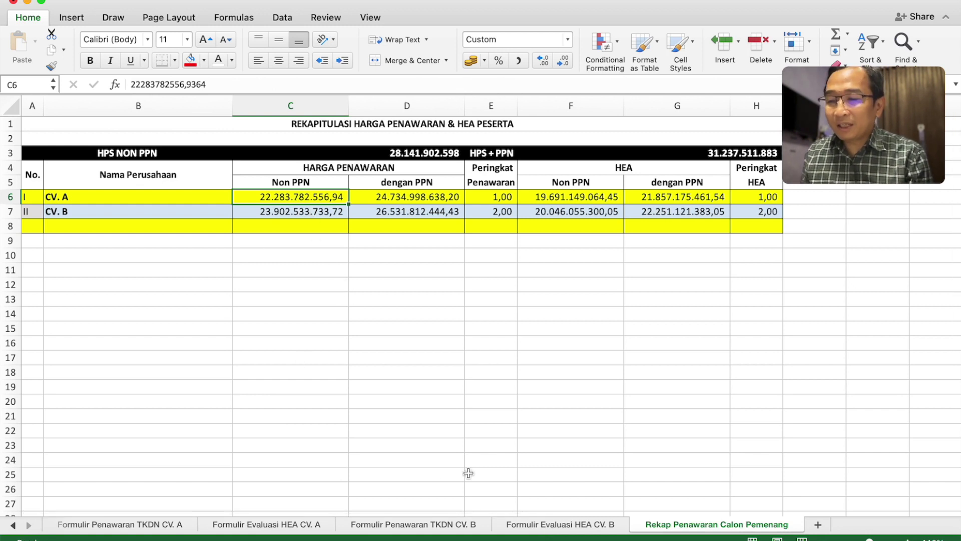
{"action": "left_click", "coordinate": [308, 525]}
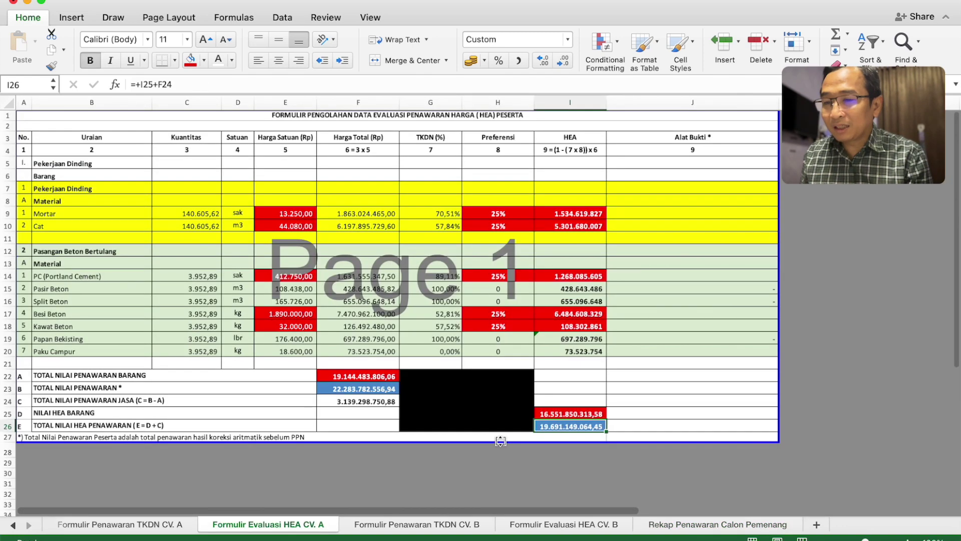
{"action": "left_click", "coordinate": [342, 389]}
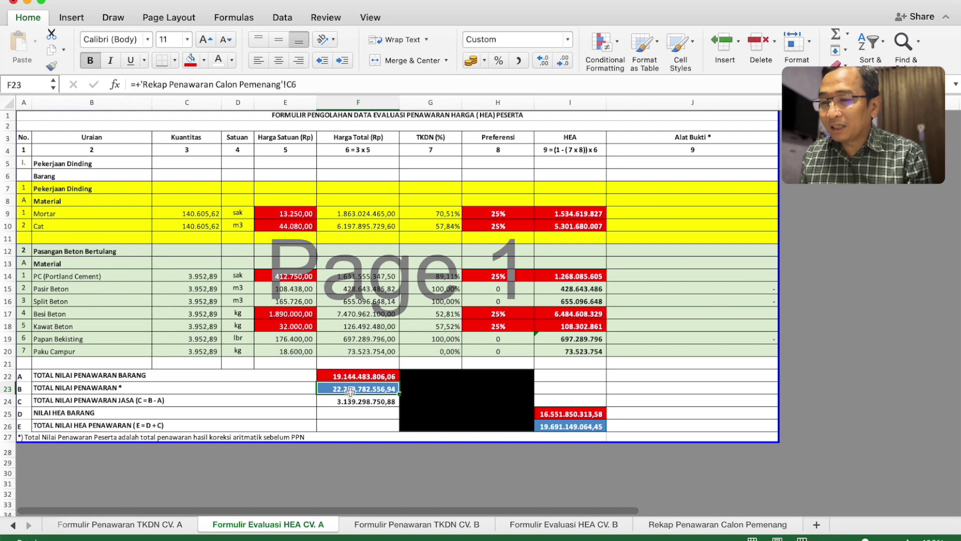
Step: Examine the Non PPN and dengan PPN HEA formulas of both companies in Rekap Penawaran Calon Pemenang, plus CV. B's Peringkat HEA formula
{"action": "left_click", "coordinate": [676, 525]}
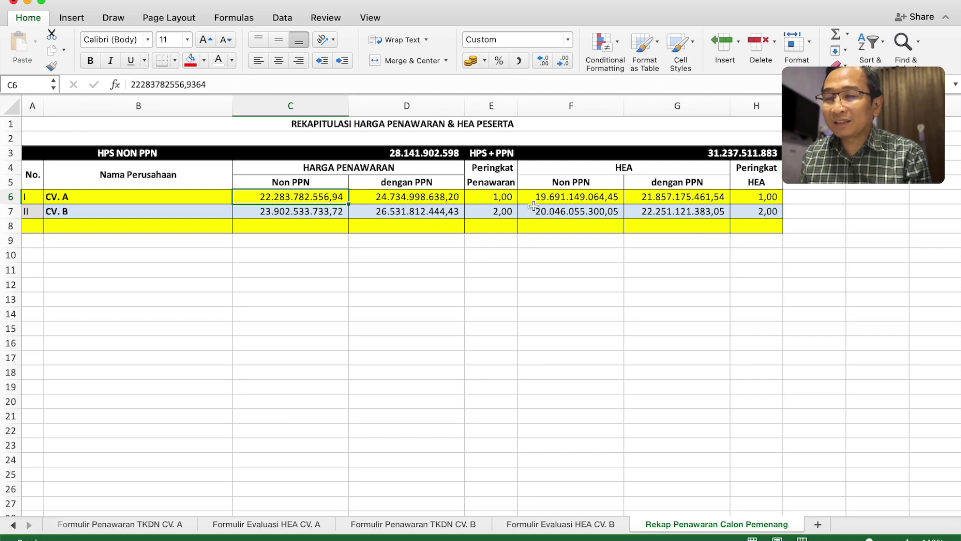
{"action": "left_click", "coordinate": [565, 214]}
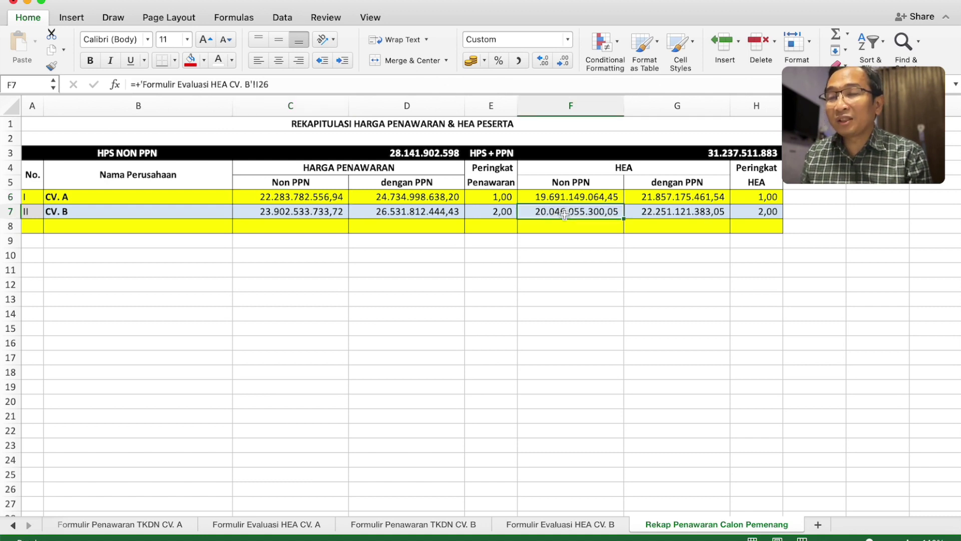
{"action": "key", "text": "Up"}
{"action": "key", "text": "Right"}
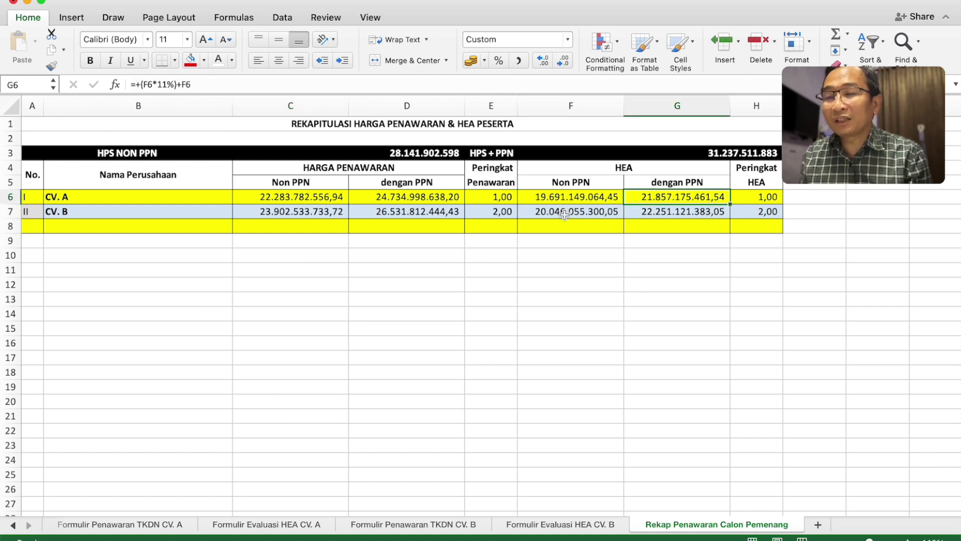
{"action": "key", "text": "Left"}
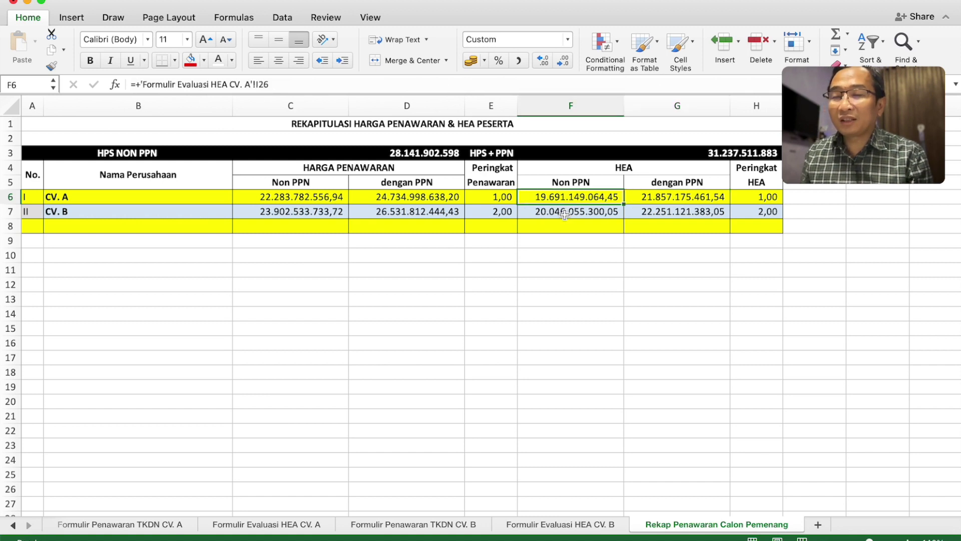
{"action": "key", "text": "Right"}
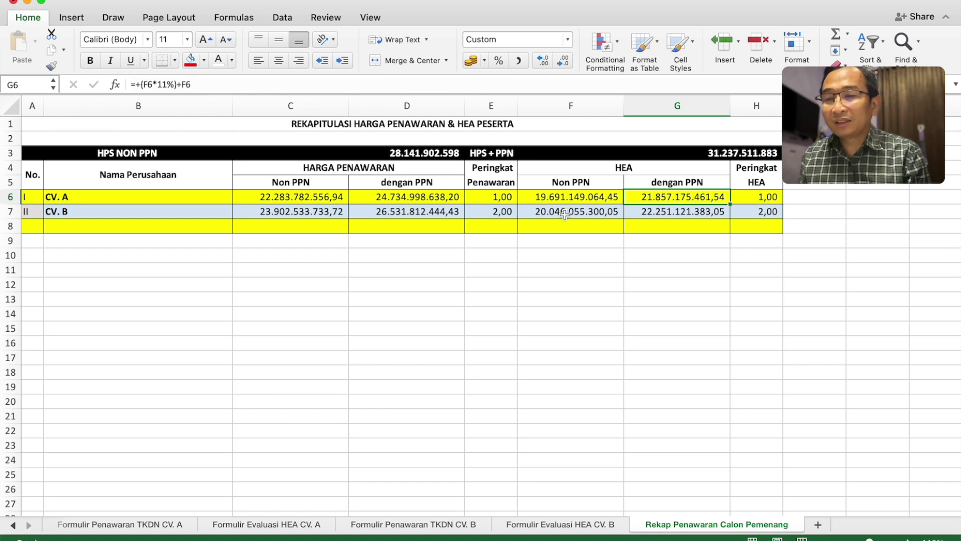
{"action": "key", "text": "Down"}
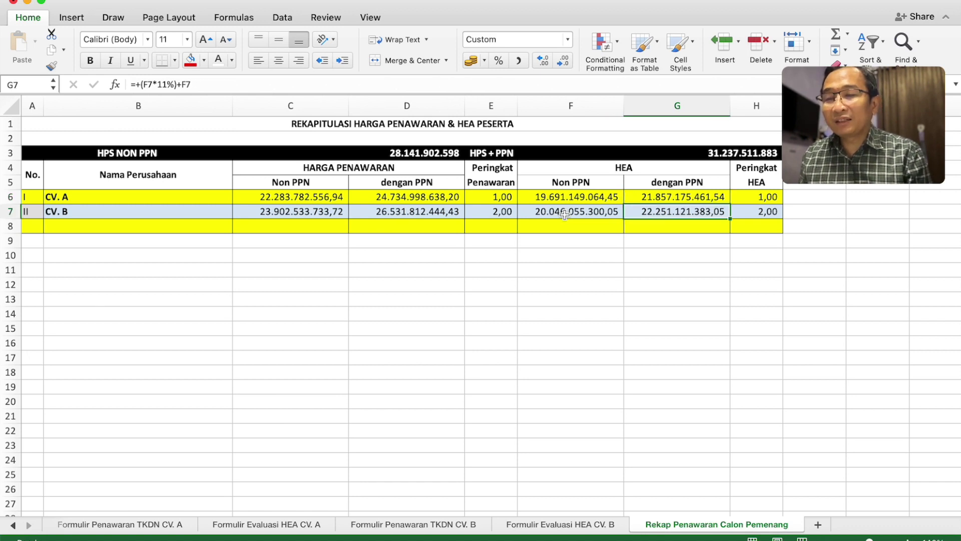
{"action": "key", "text": "Right"}
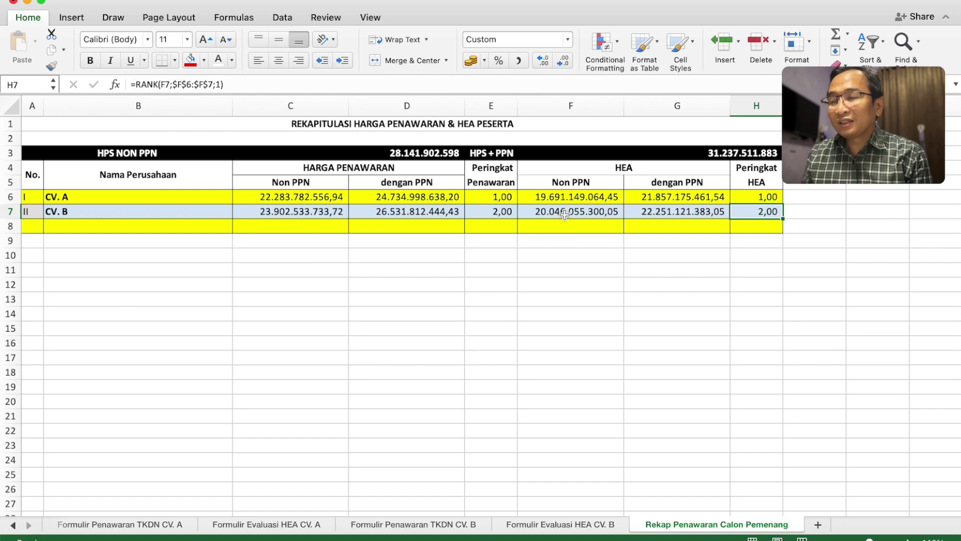
Step: Check the Kuantitas entries of Mortar and Cat in the HEA evaluation sheet of CV. A
{"action": "left_click", "coordinate": [302, 528]}
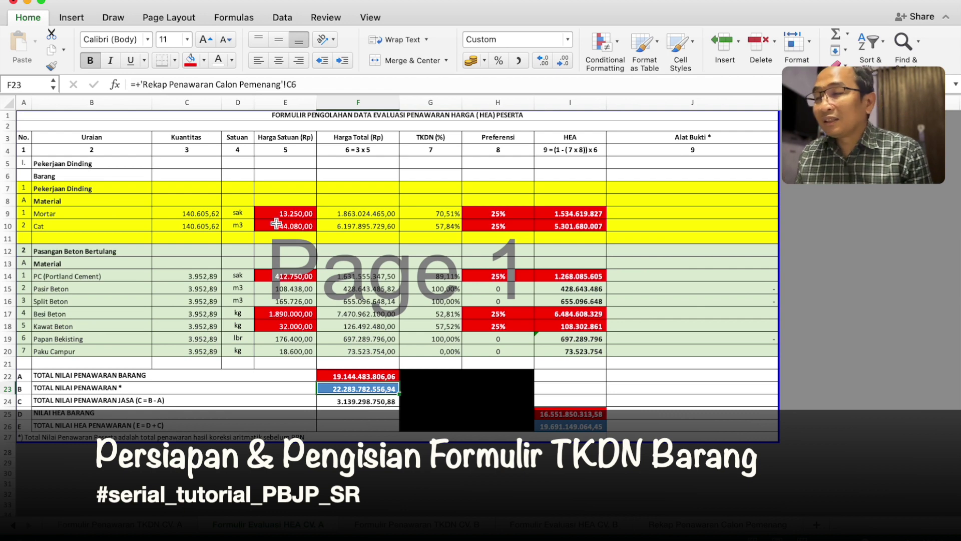
{"action": "left_click", "coordinate": [192, 216]}
{"action": "key", "text": "Down"}
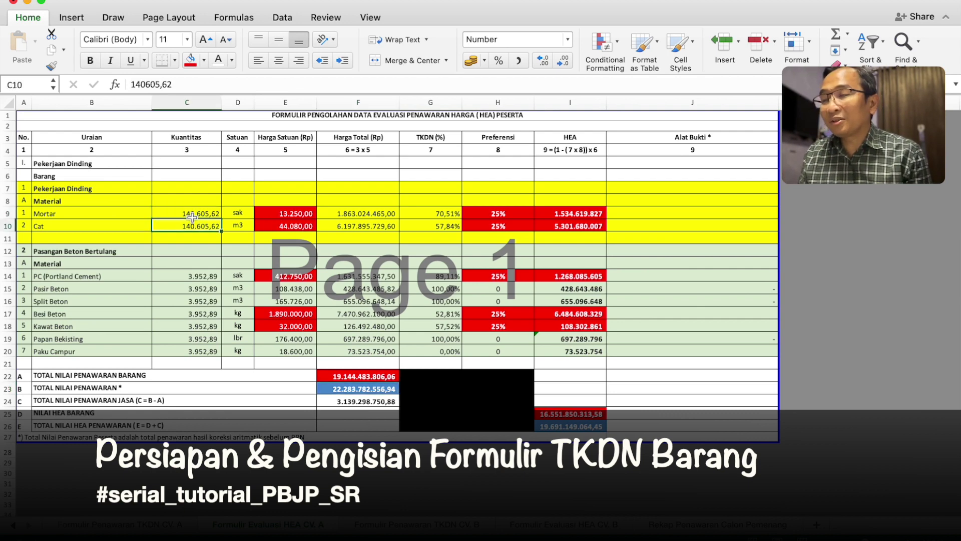